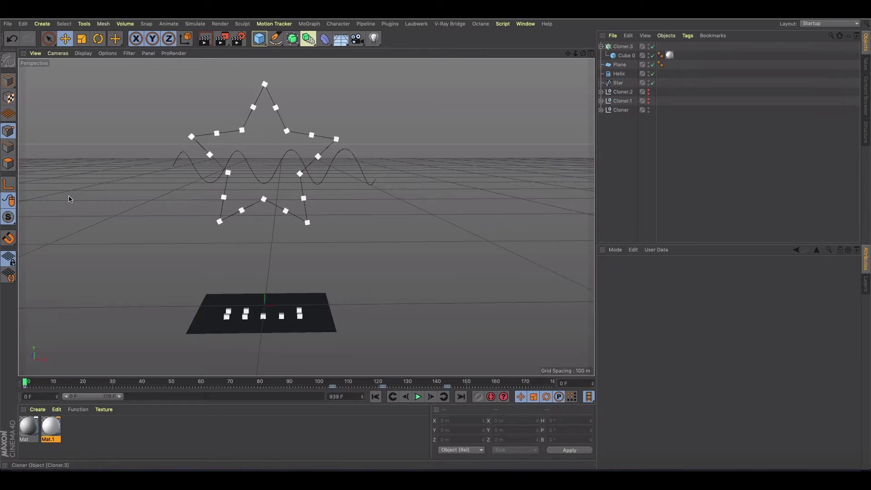
Start a new empty scene, reframe the perspective view, and add a default 2 m Cube.
click(7, 24)
click(15, 38)
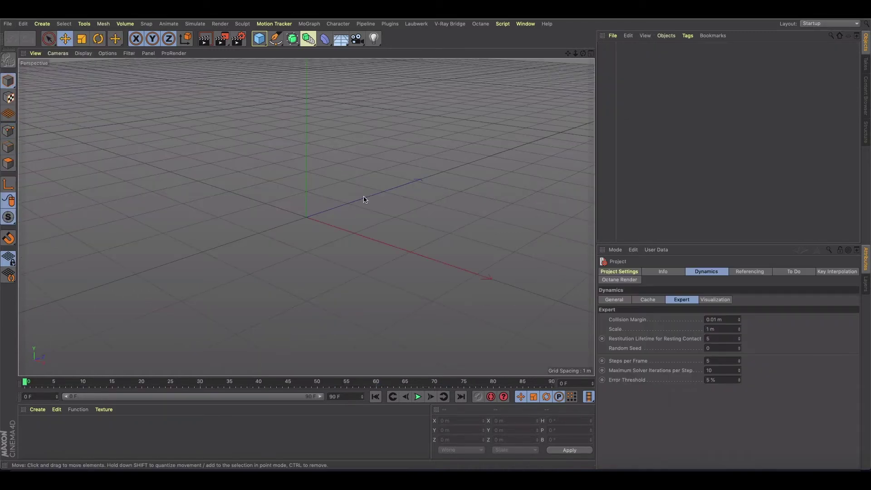
alt+drag(317, 196, 356, 218)
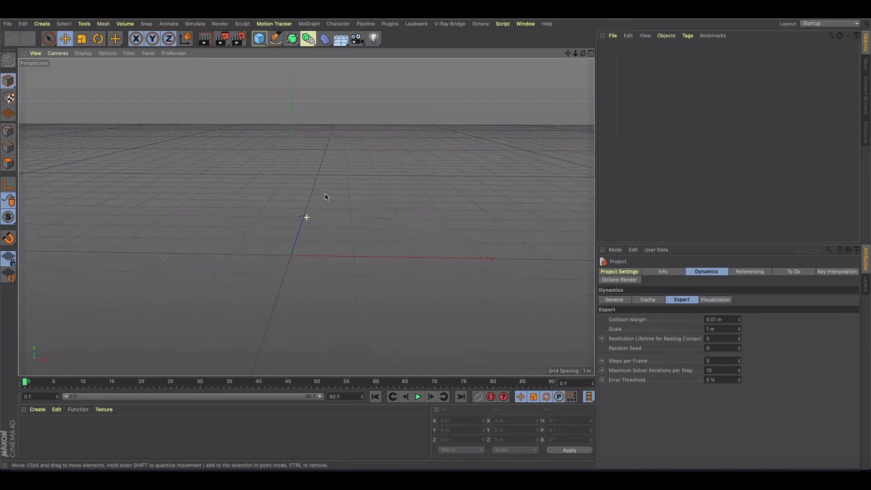
alt+middle_drag(340, 189, 311, 216)
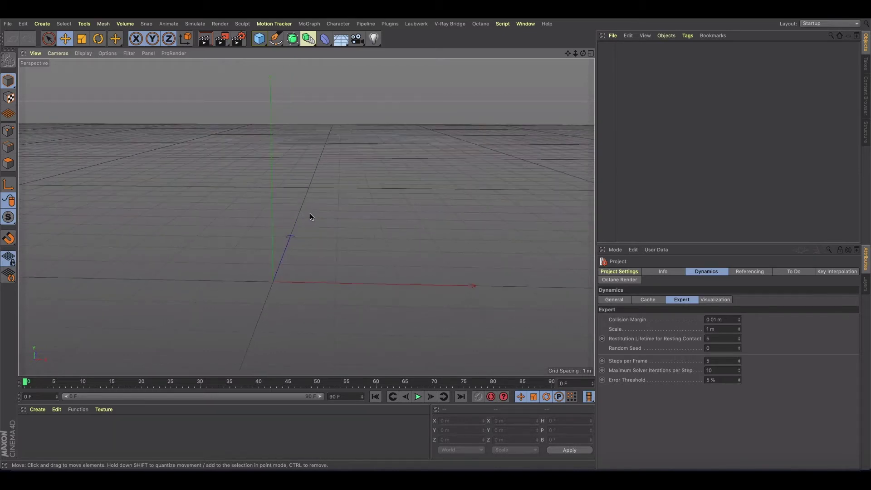
click(259, 38)
scroll(404, 277, down, 2)
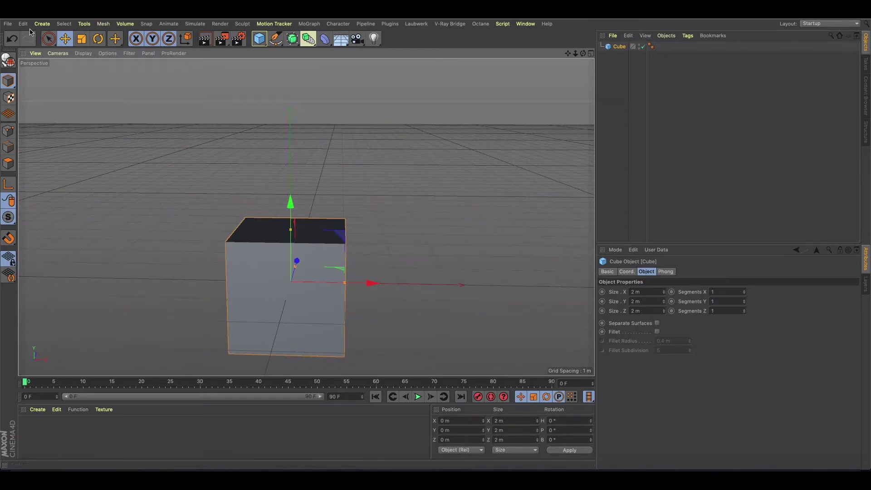
Set the Preferences Unit Display to Feet so the cube reads 6.562 ft per side.
click(9, 24)
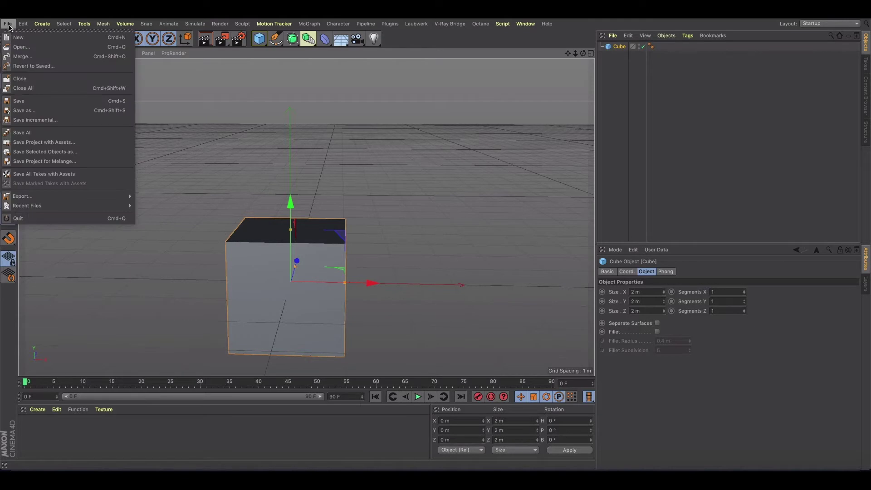
click(40, 14)
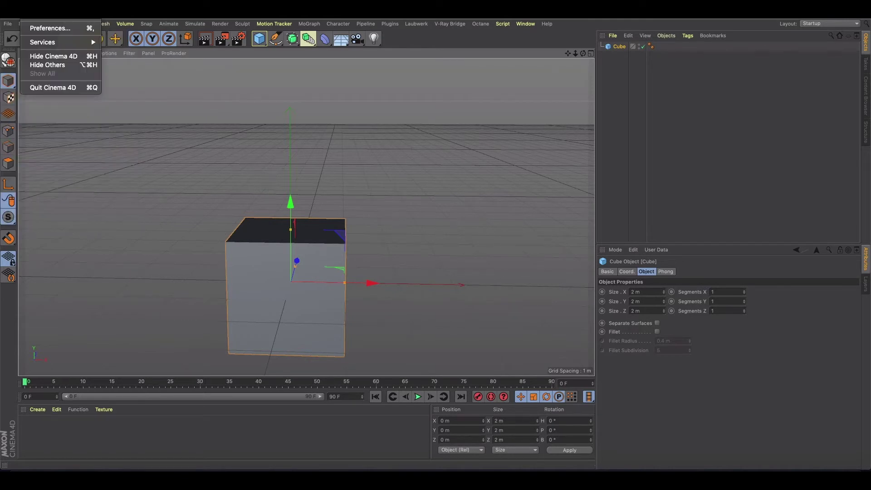
click(49, 28)
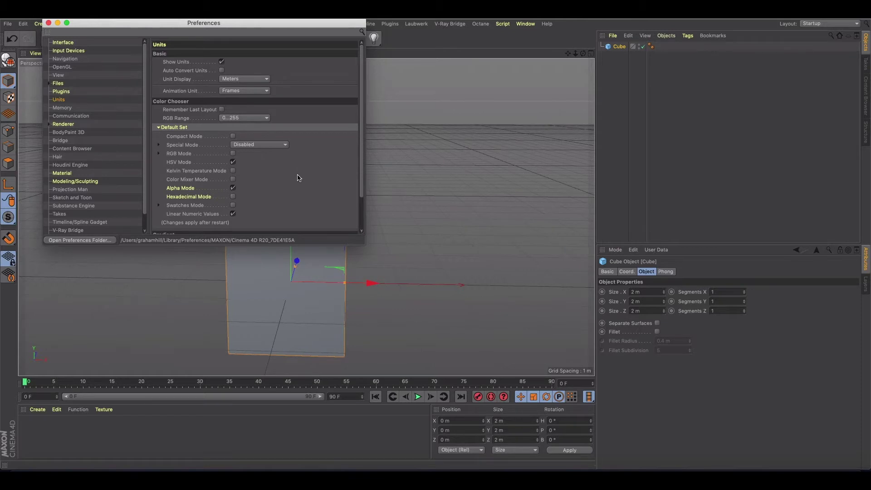
click(245, 79)
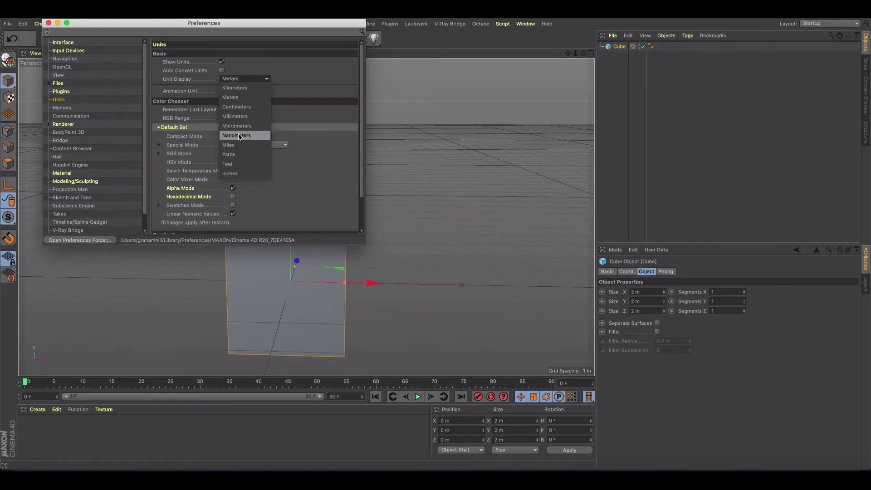
click(239, 159)
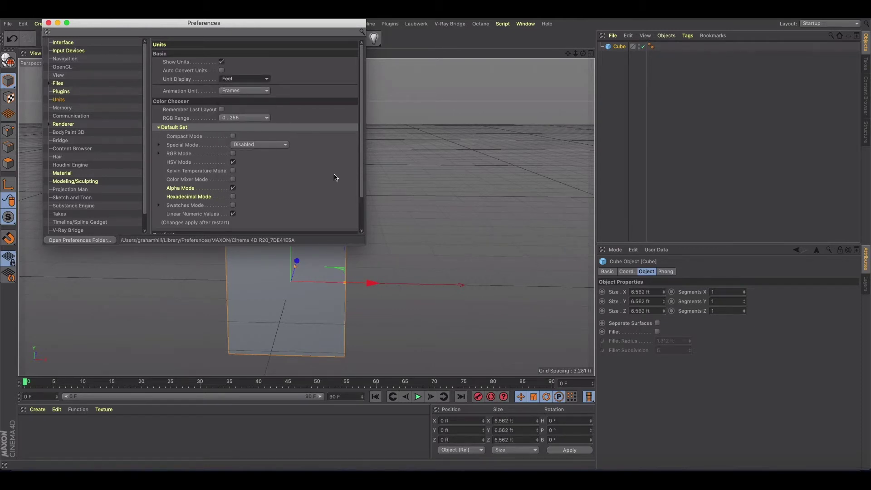
click(48, 23)
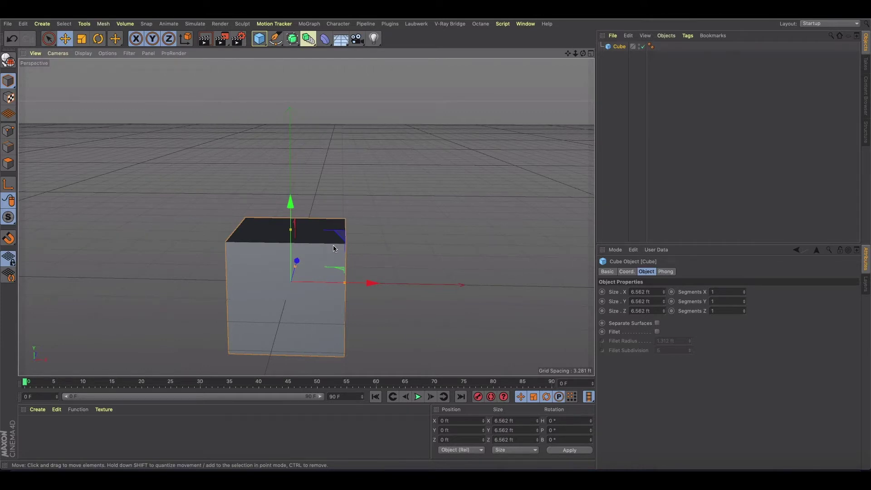
Scale the cube down to 0.471 ft wide and deep and flatten it to 0.207 ft tall.
key(t)
drag(407, 217, 109, 295)
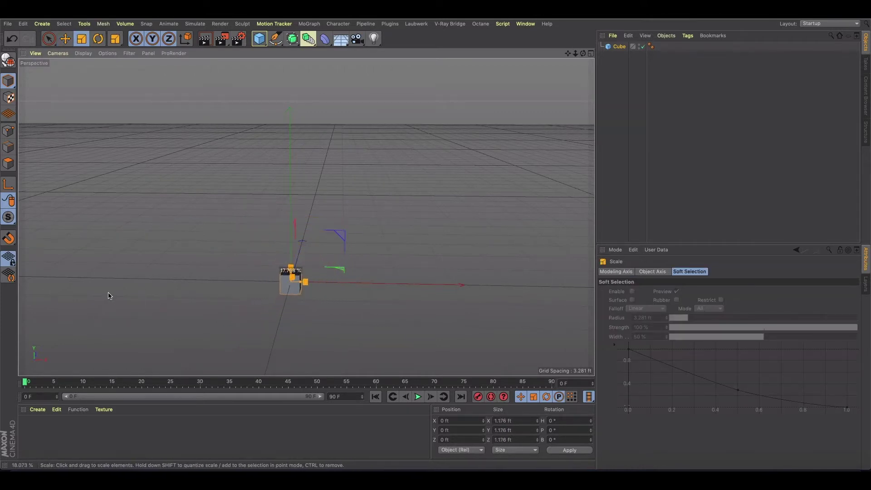
click(620, 46)
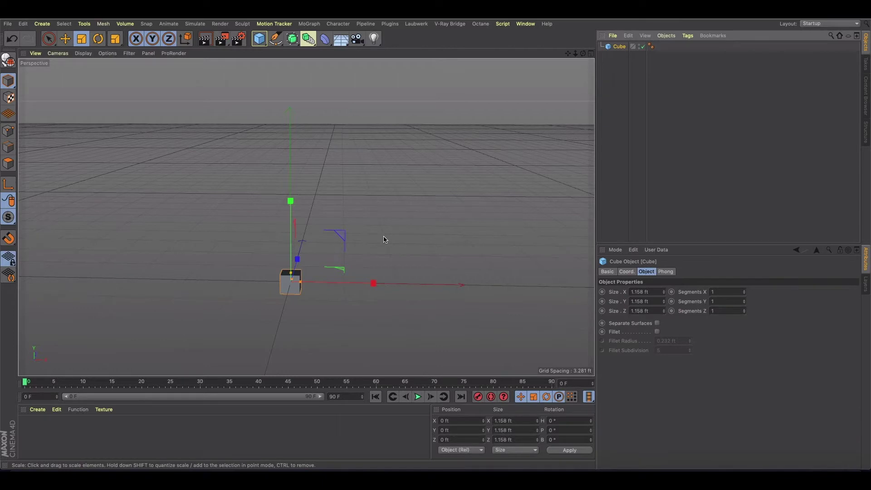
drag(385, 241, 160, 281)
scroll(295, 275, up, 8)
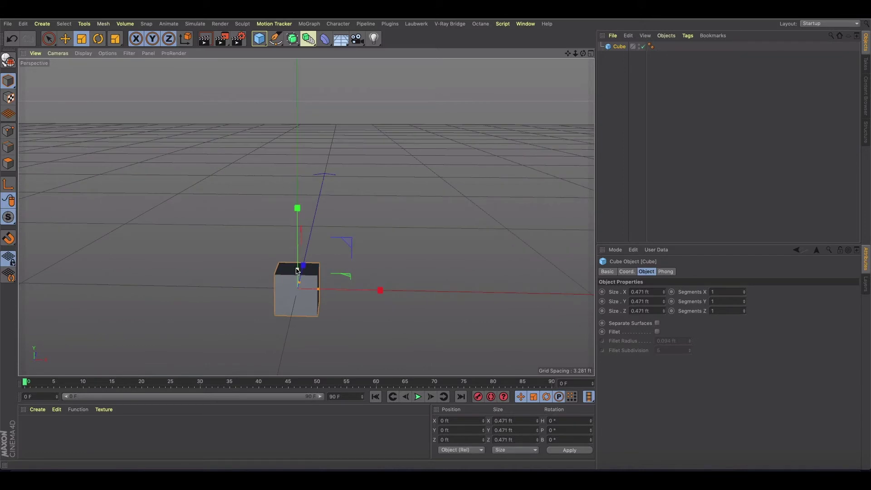
drag(297, 271, 283, 285)
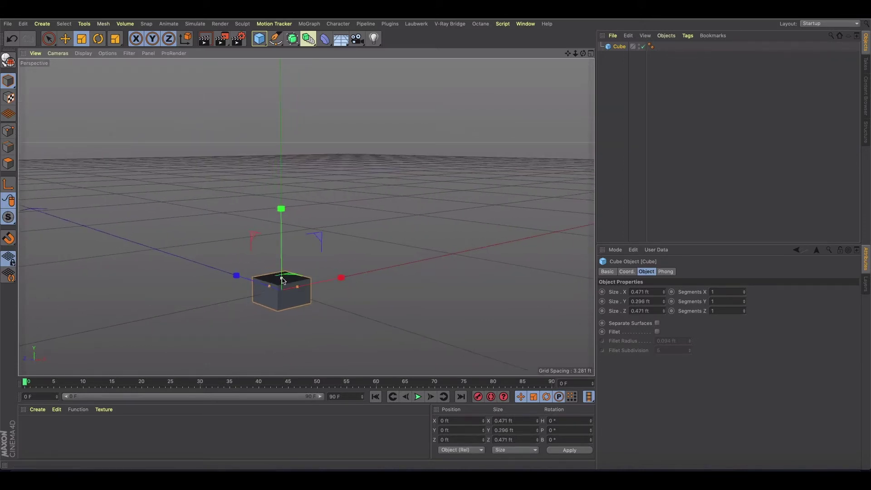
alt+drag(340, 276, 304, 292)
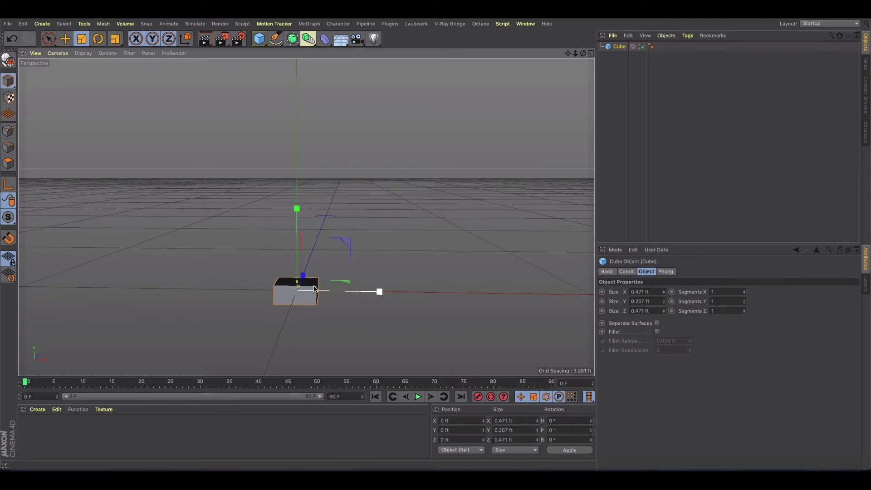
scroll(328, 299, down, 3)
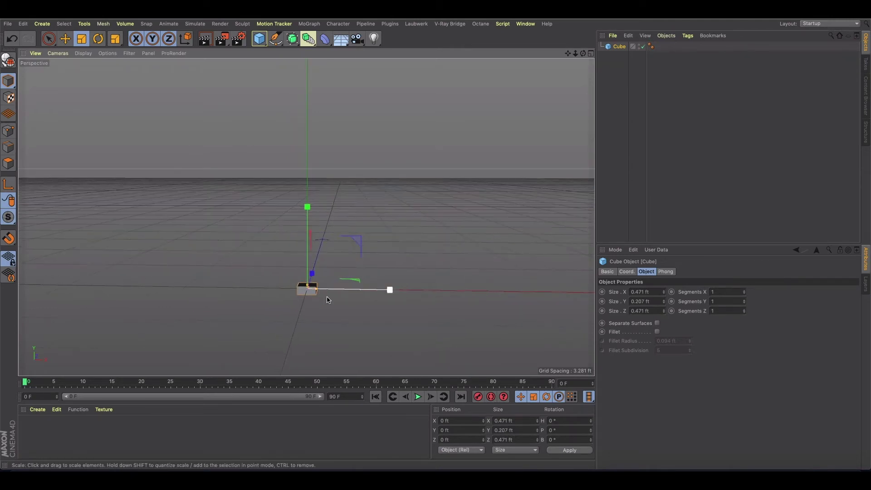
scroll(328, 300, down, 2)
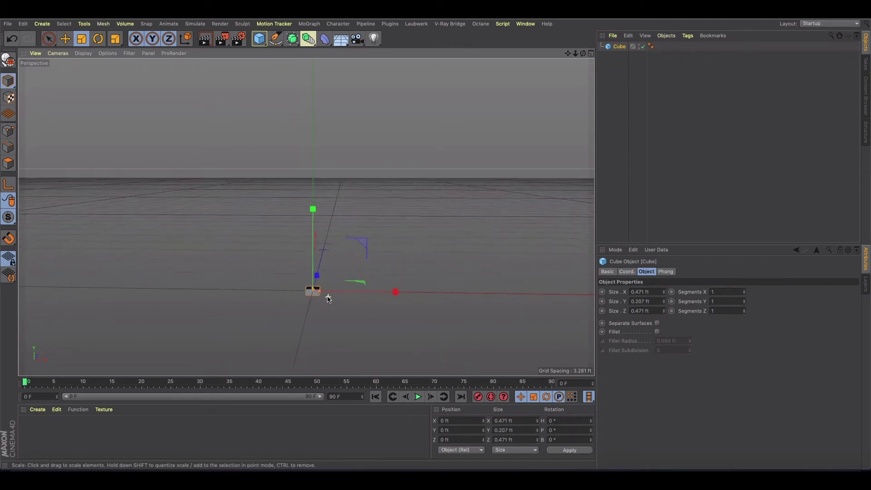
Add a MoGraph Cloner and place the flat cube inside it as its child.
click(307, 24)
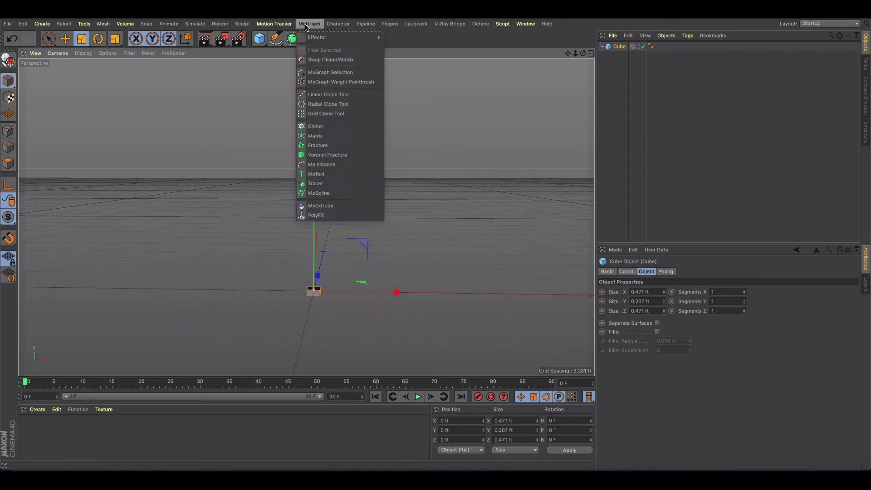
click(316, 126)
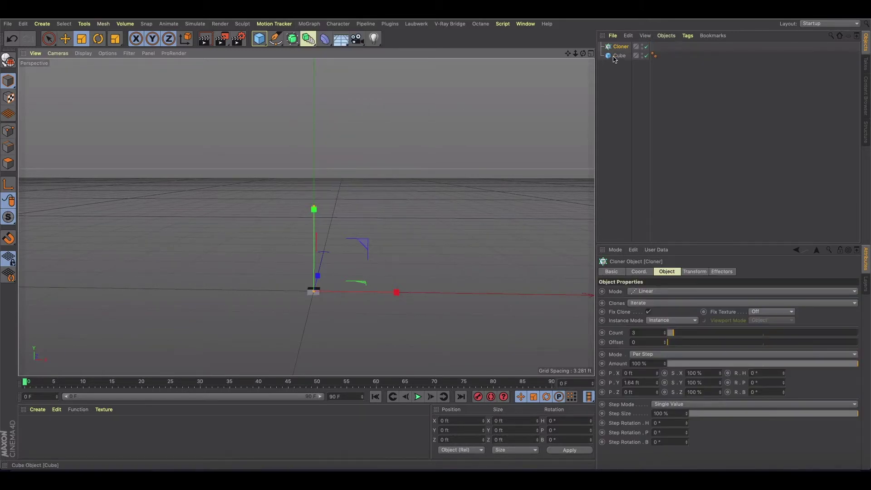
drag(618, 55, 620, 47)
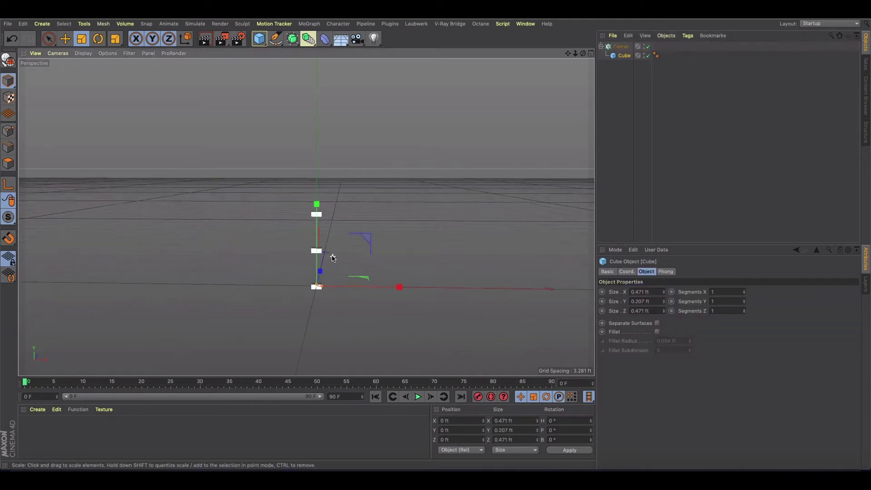
scroll(333, 262, down, 3)
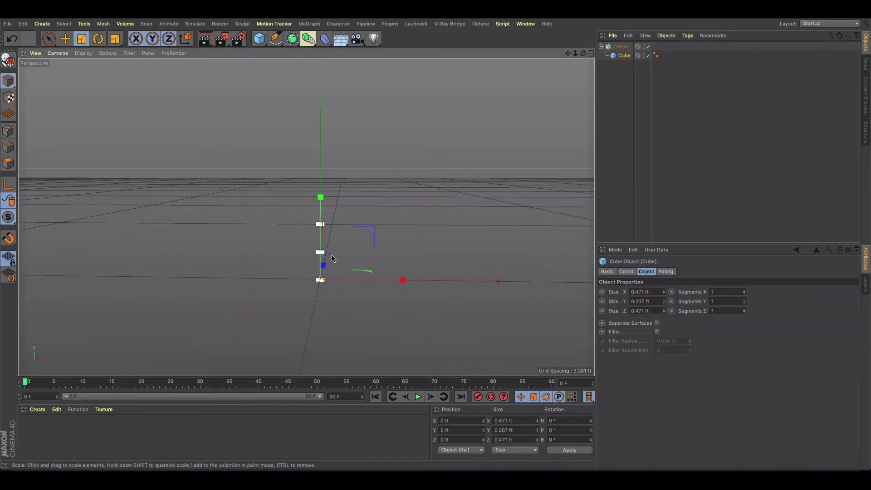
click(621, 47)
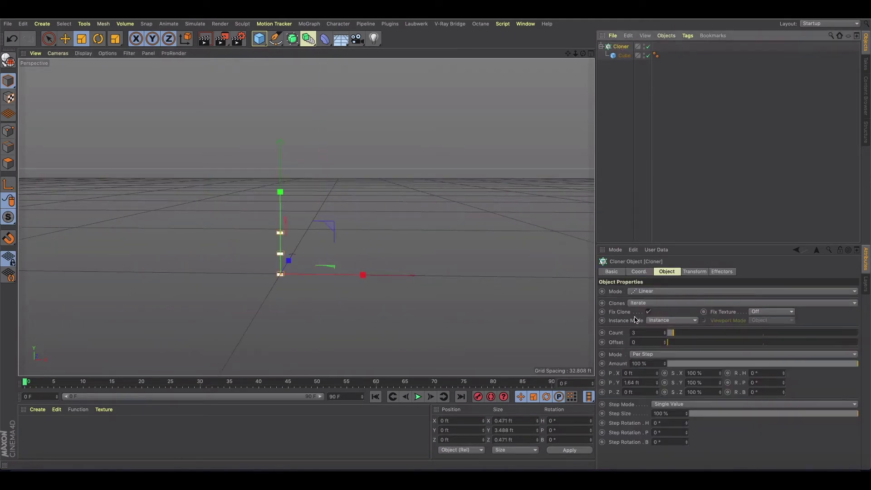
Set the Cloner to Grid Array mode with counts 10, 1 and 5.
click(647, 294)
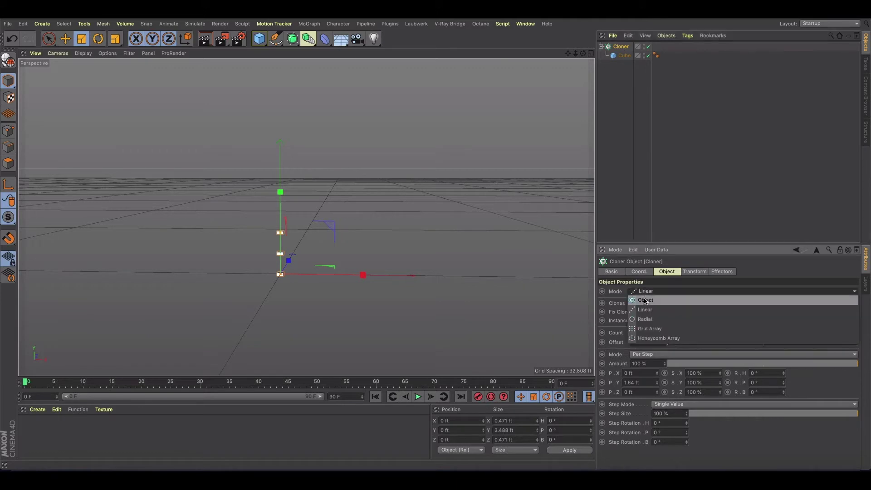
click(642, 327)
click(681, 333)
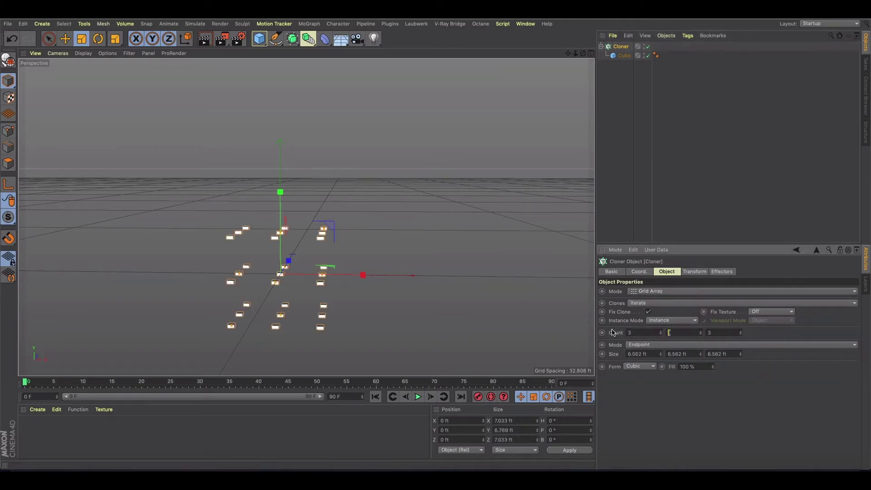
text(1)
key(Return)
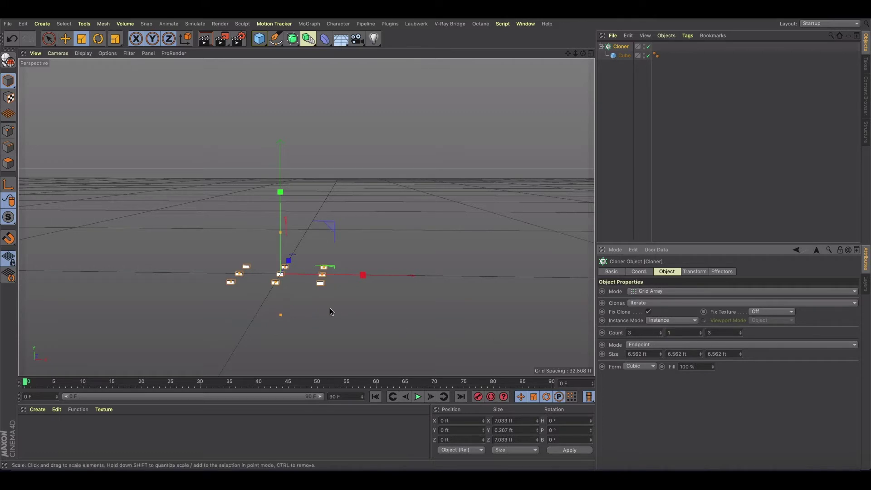
click(643, 332)
text(10)
key(Tab)
key(Tab)
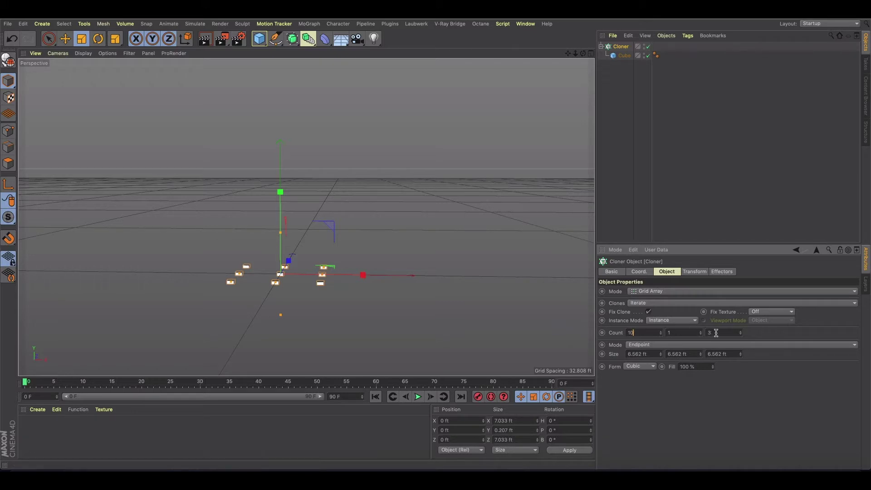
text(5)
key(Return)
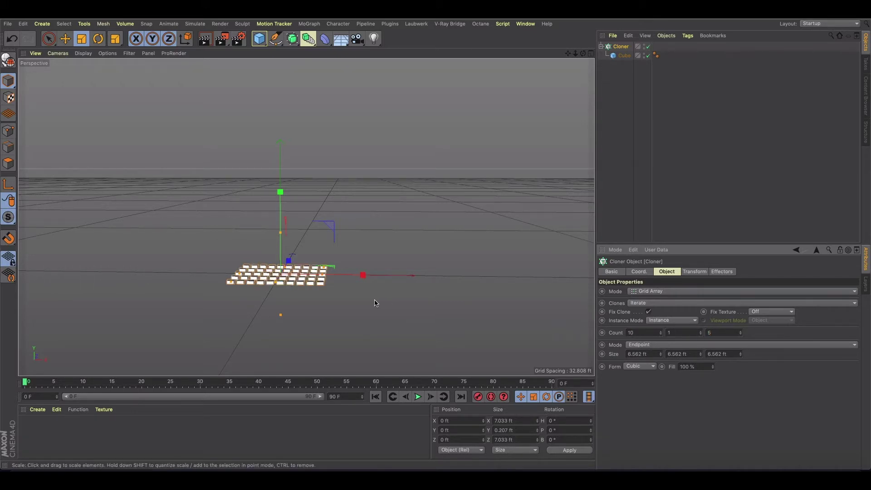
Spread the clone grid to 25 ft wide and 14.562 ft deep.
alt+drag(287, 258, 270, 271)
scroll(270, 271, up, 5)
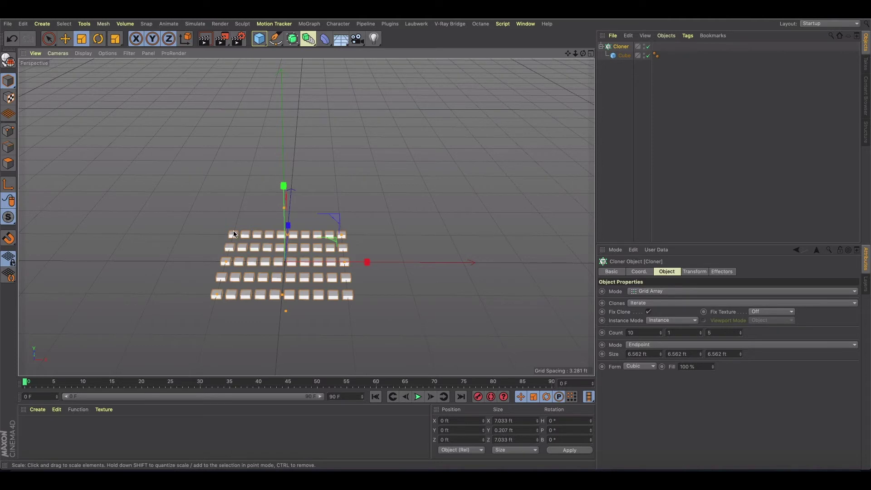
click(649, 354)
text(25)
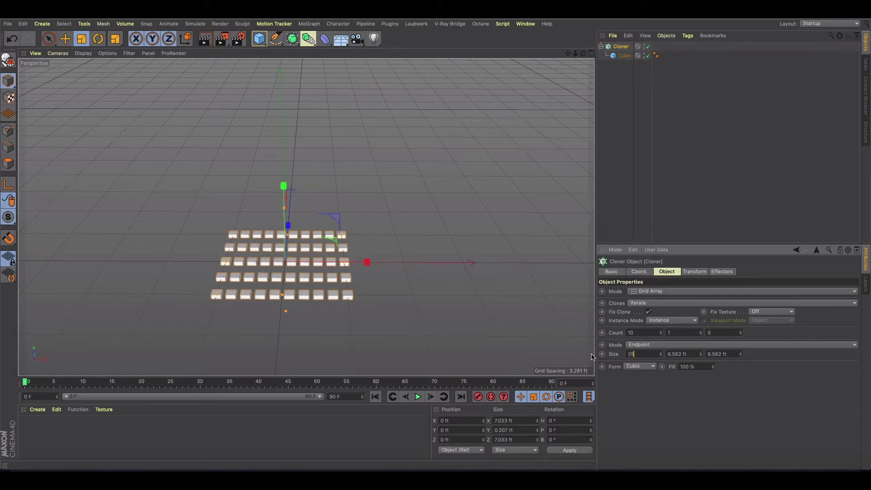
key(Return)
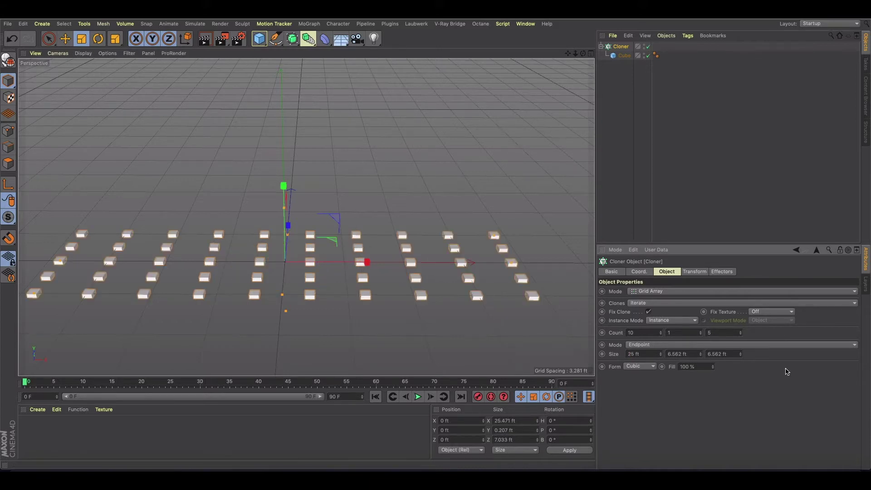
drag(741, 354, 778, 352)
Inspect the spread grid, then duplicate the Cloner with its cube as Cloner.1.
mouse_move(334, 295)
alt+mouse_down()
mouse_move(440, 272)
mouse_move(440, 264)
alt+mouse_up()
alt+drag(304, 297, 266, 307)
mouse_move(384, 304)
alt+mouse_down()
mouse_move(247, 302)
mouse_move(320, 295)
mouse_move(282, 285)
alt+mouse_up()
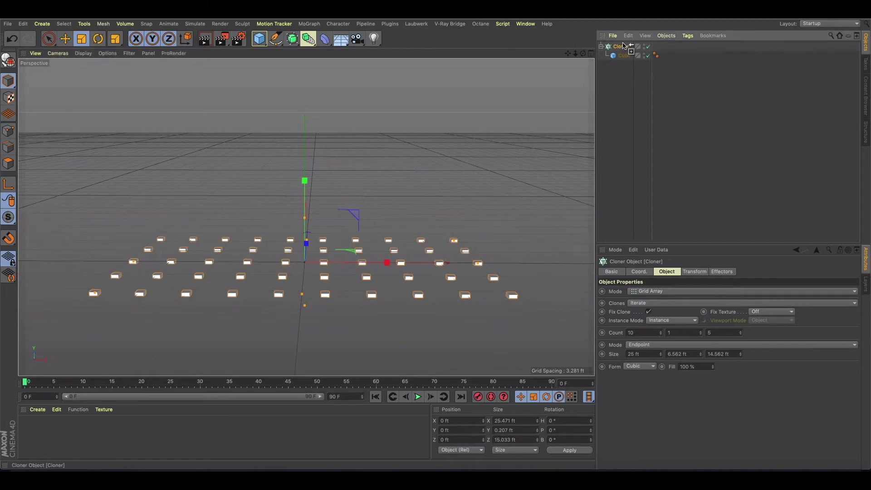
ctrl+drag(625, 48, 624, 44)
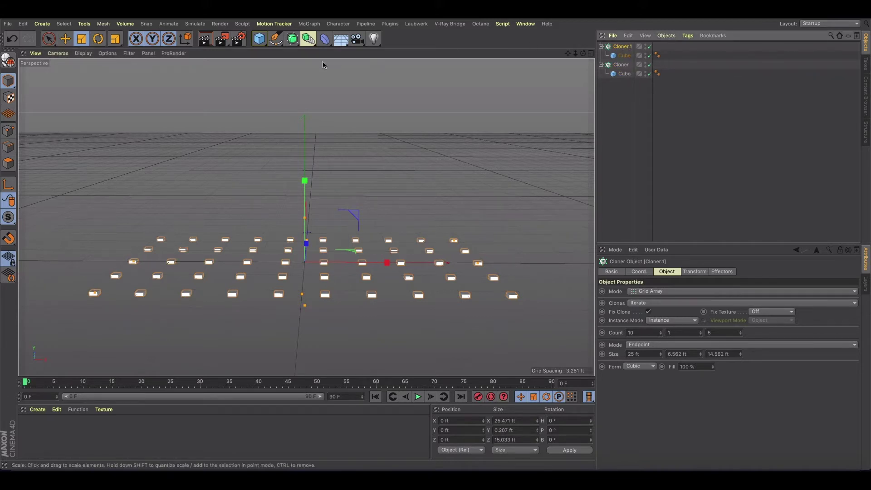
Add a six-sided n-Side spline and raise it to 5.659 ft above the clone grid.
click(279, 44)
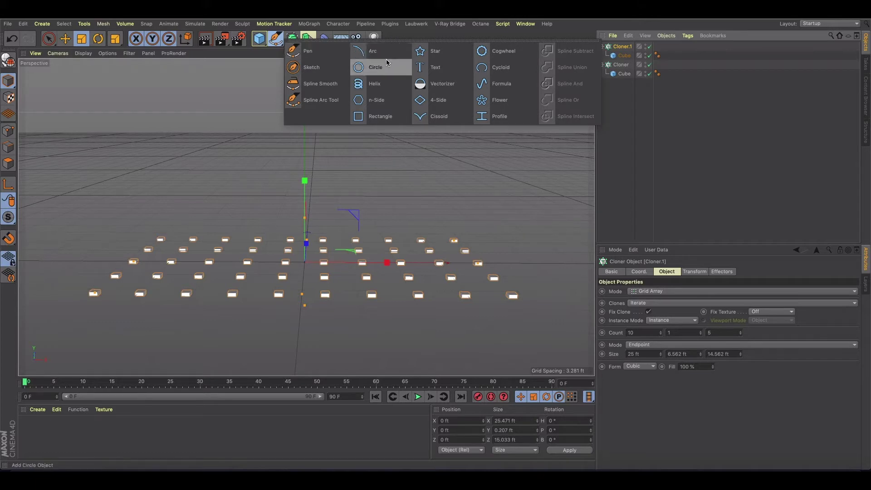
click(379, 99)
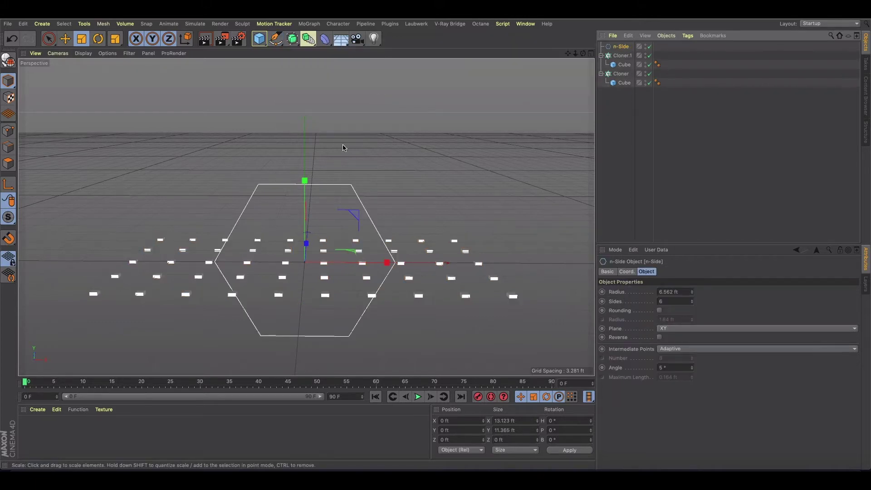
key(e)
drag(304, 181, 305, 69)
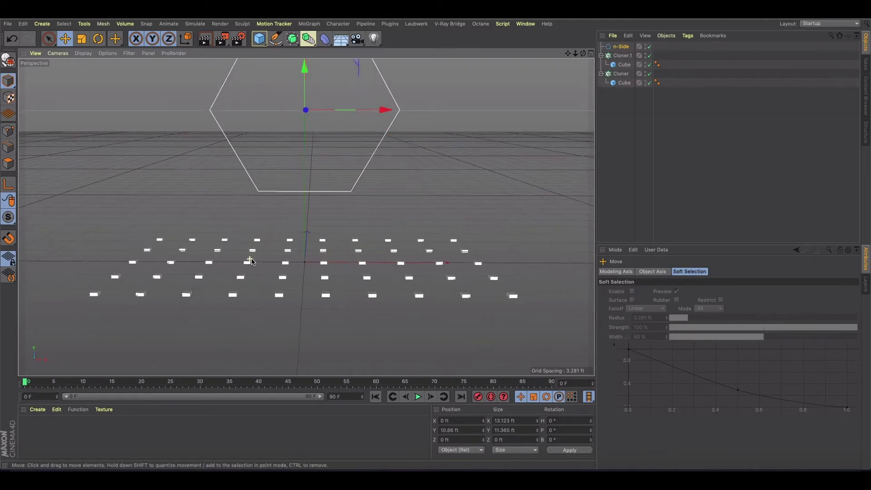
mouse_move(252, 262)
alt+mouse_down()
mouse_move(292, 249)
mouse_move(314, 111)
mouse_move(309, 221)
mouse_move(311, 168)
alt+mouse_up()
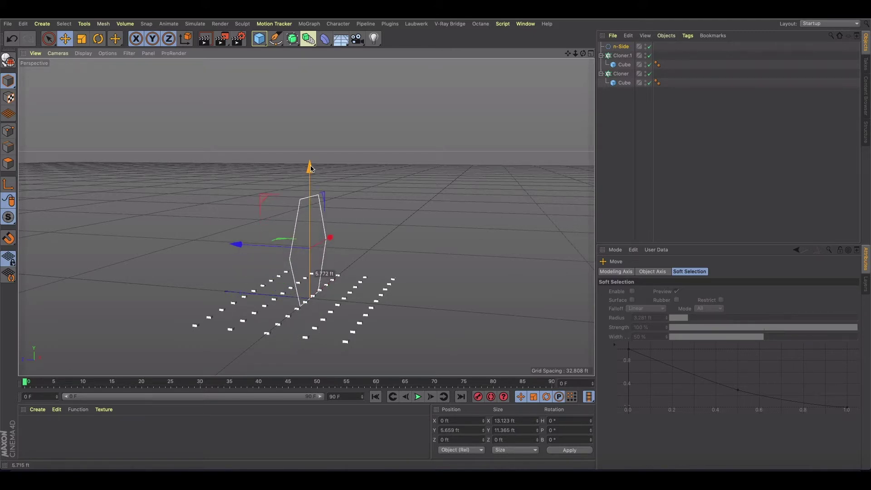
drag(311, 169, 227, 264)
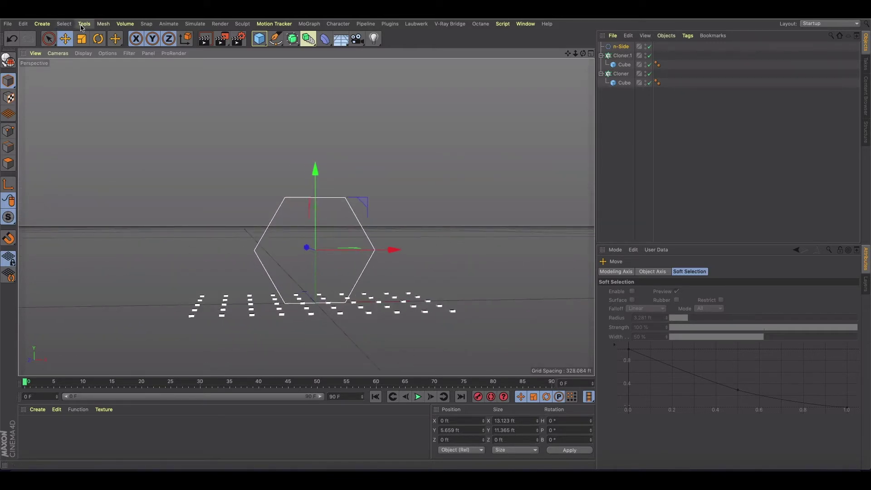
click(103, 24)
mouse_move(107, 112)
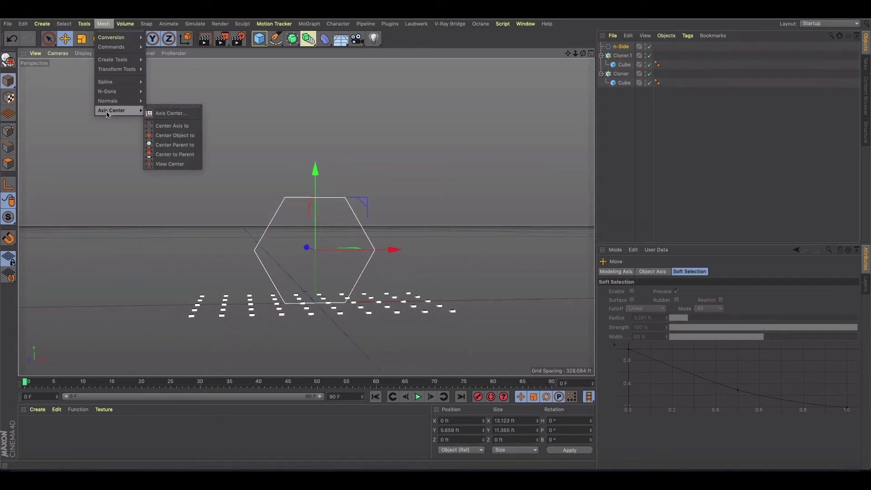
click(157, 113)
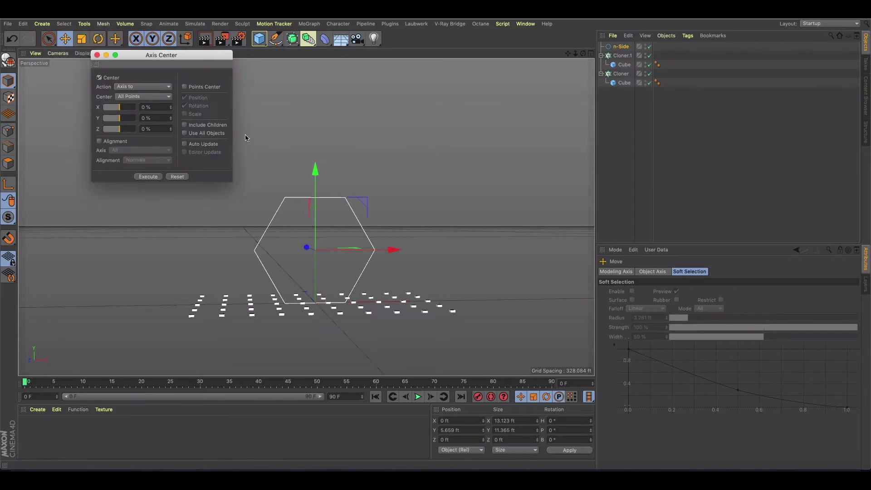
drag(123, 120, 67, 121)
drag(121, 119, 101, 107)
drag(121, 106, 120, 108)
click(152, 119)
text(0)
click(155, 108)
text(0)
click(97, 54)
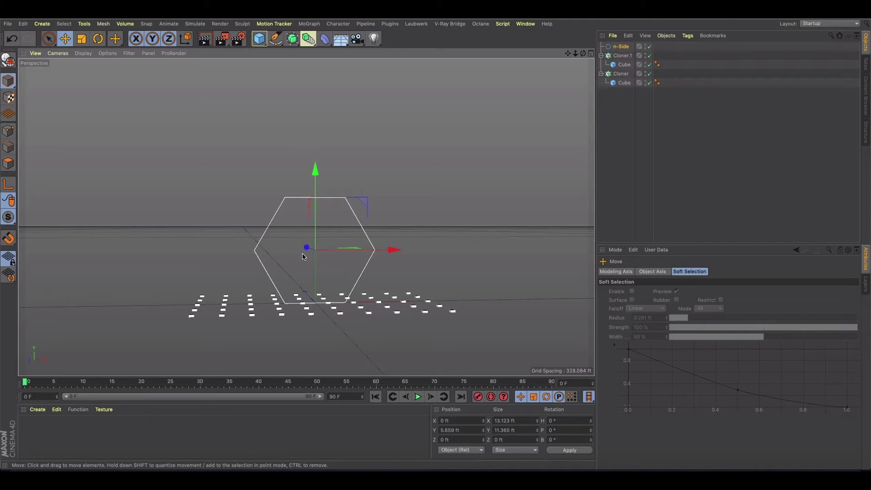
Lift the n-Side hexagon to 55.129 ft on Y and move it back along Z.
scroll(303, 256, down, 2)
scroll(303, 256, down, 2)
alt+middle_drag(311, 171, 268, 189)
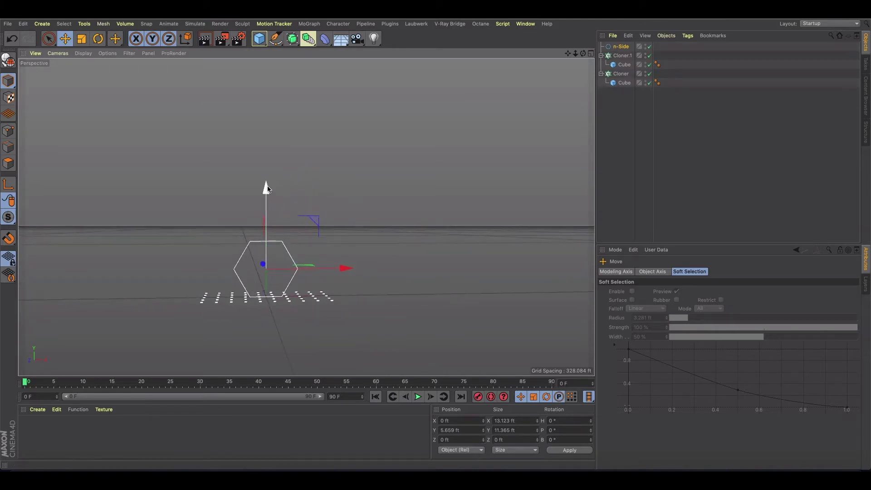
drag(267, 191, 266, 16)
scroll(264, 245, down, 2)
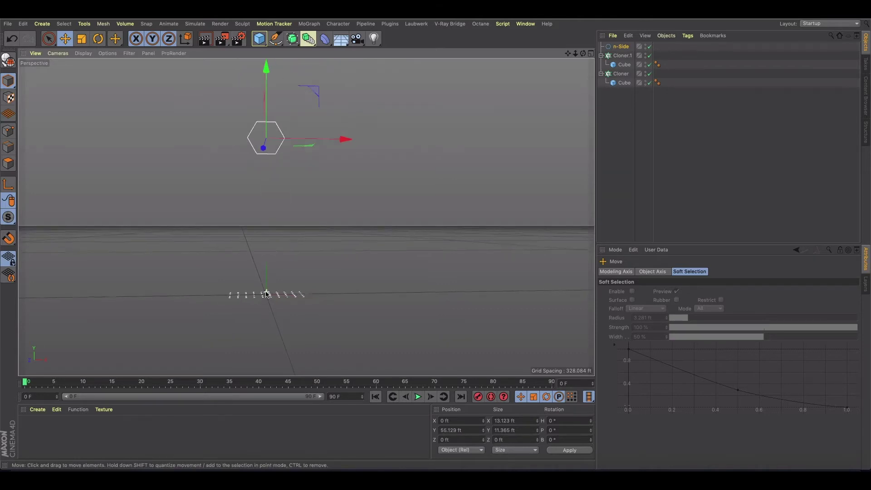
alt+drag(256, 277, 181, 180)
Scale the n-Side hexagon up to about 20.272 × 17.556 ft.
key(t)
drag(253, 226, 274, 252)
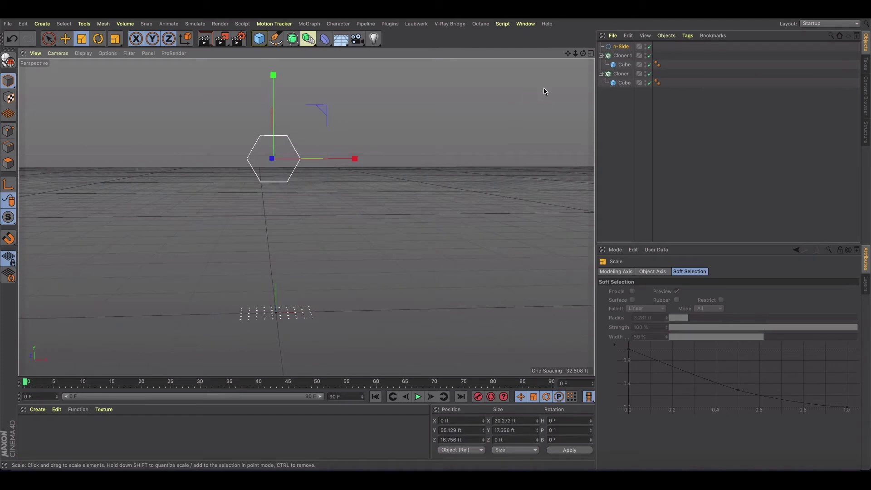
click(621, 56)
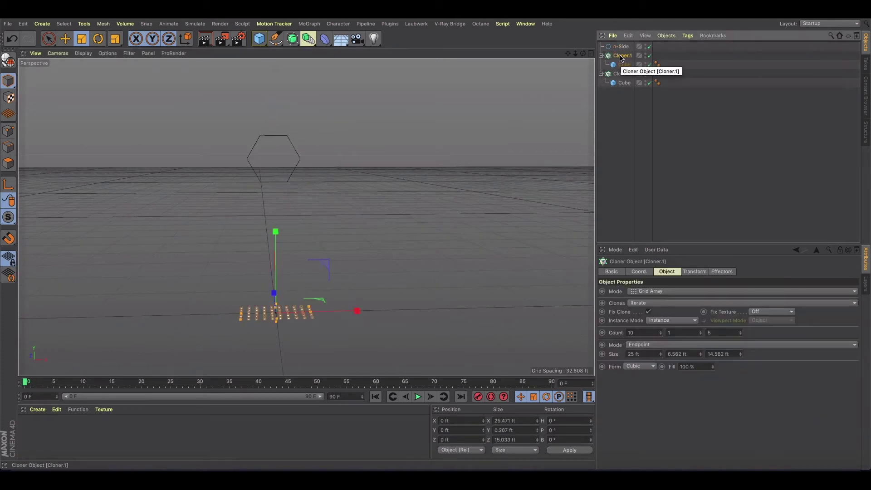
Set Cloner.1 to Object mode on the n-Side spline with a count of 50 clones.
click(658, 291)
click(657, 300)
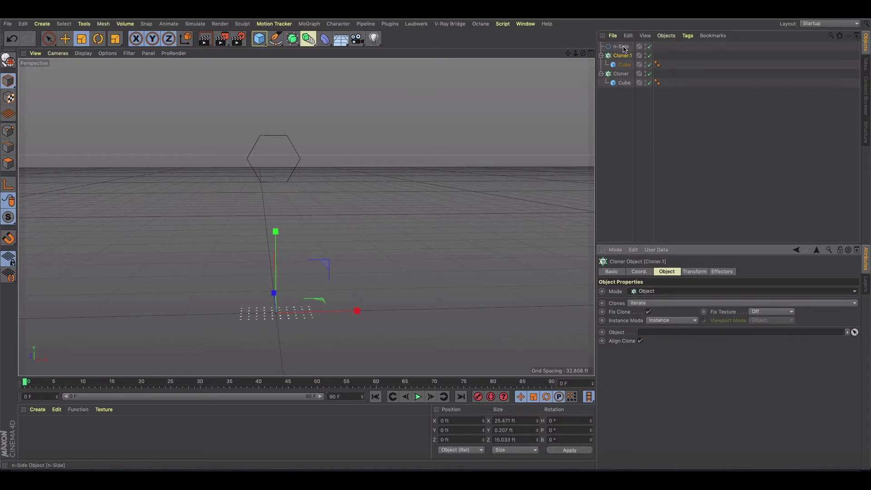
drag(624, 49, 679, 334)
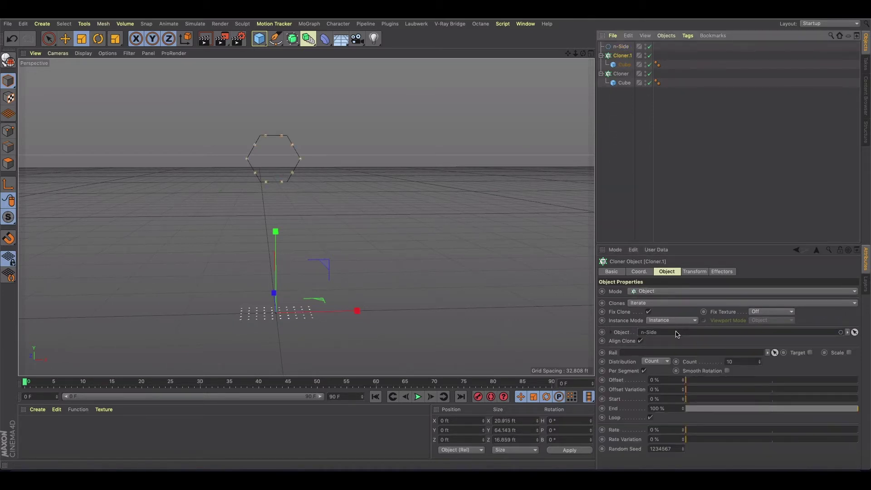
click(746, 362)
text(5)
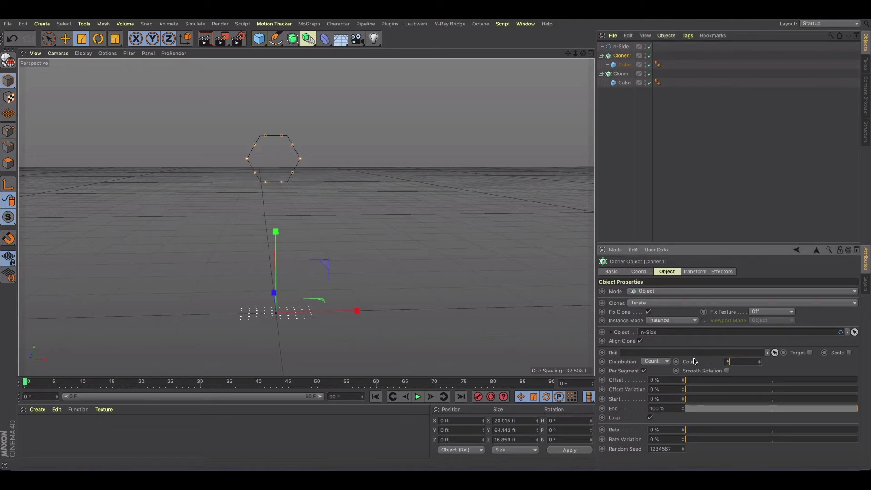
text(0)
key(Return)
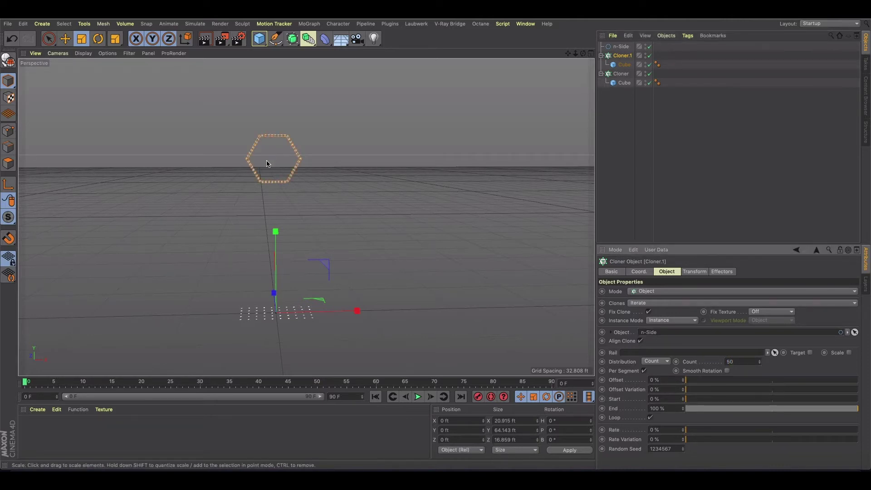
scroll(267, 162, up, 5)
scroll(268, 163, up, 2)
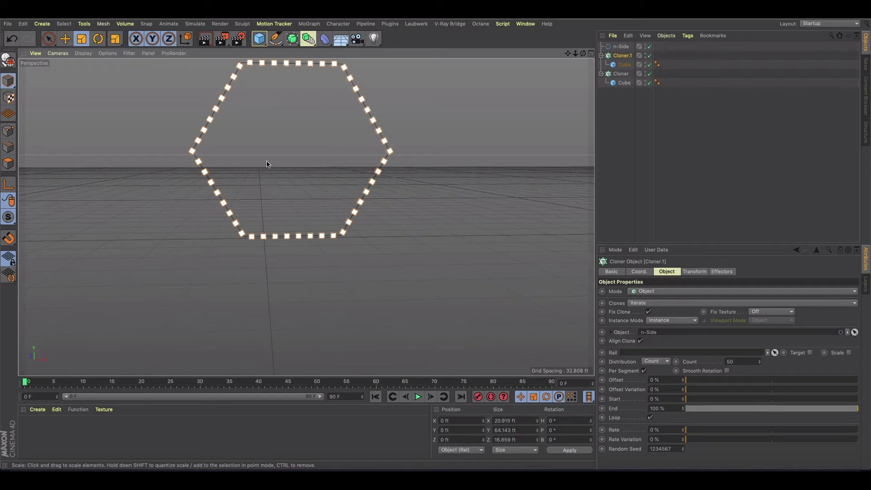
scroll(267, 164, down, 8)
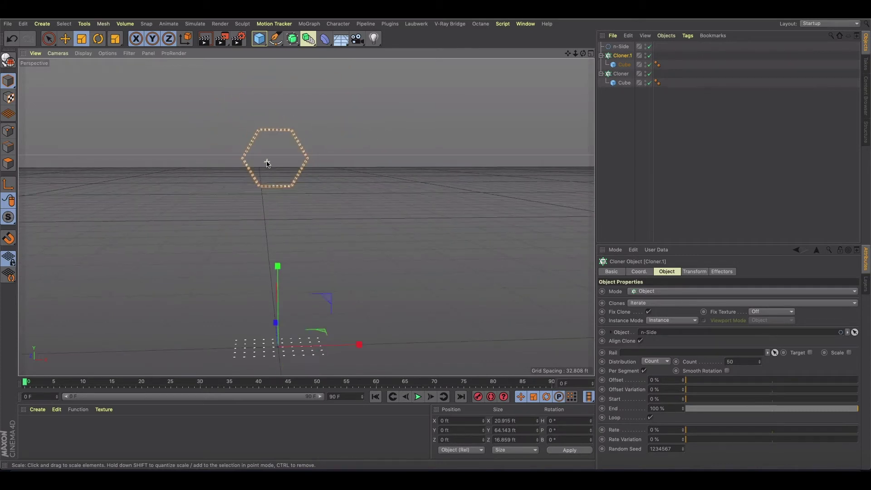
scroll(266, 241, up, 5)
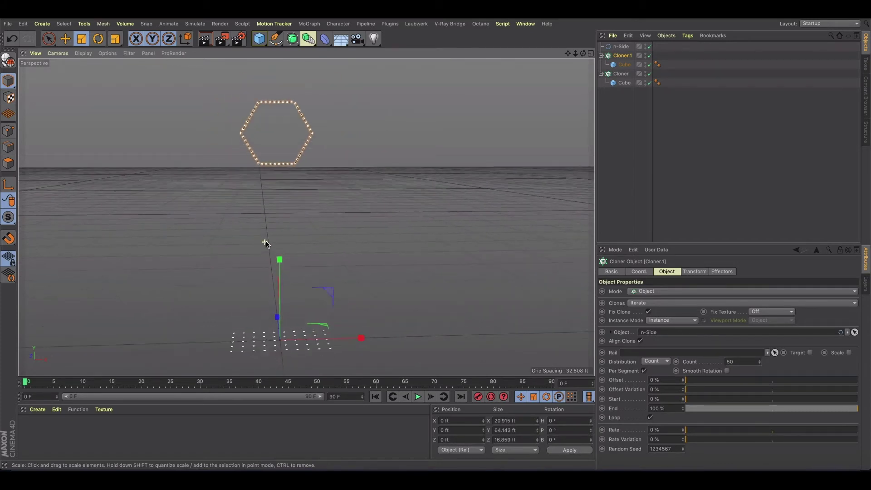
alt+middle_drag(273, 221, 272, 257)
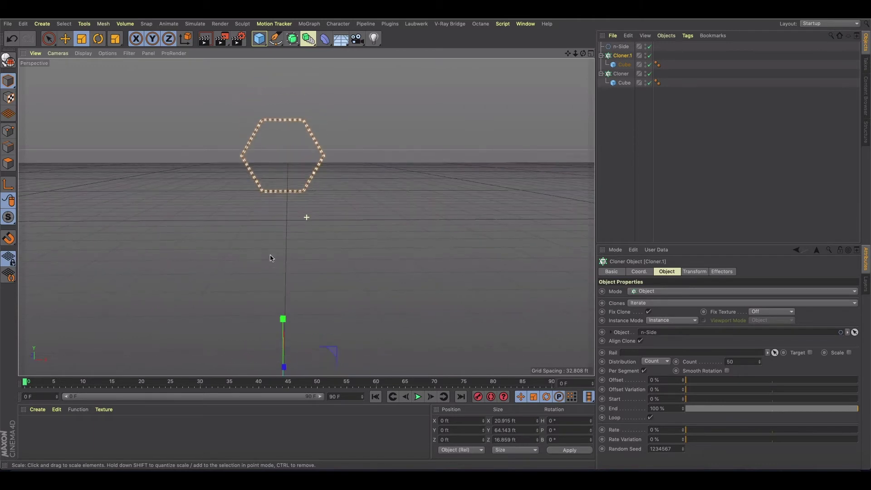
scroll(286, 156, up, 4)
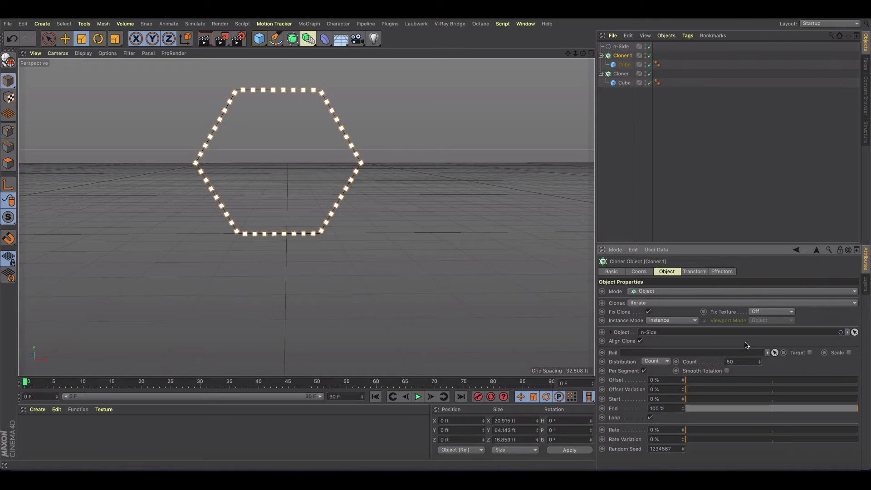
click(727, 371)
click(728, 371)
click(656, 362)
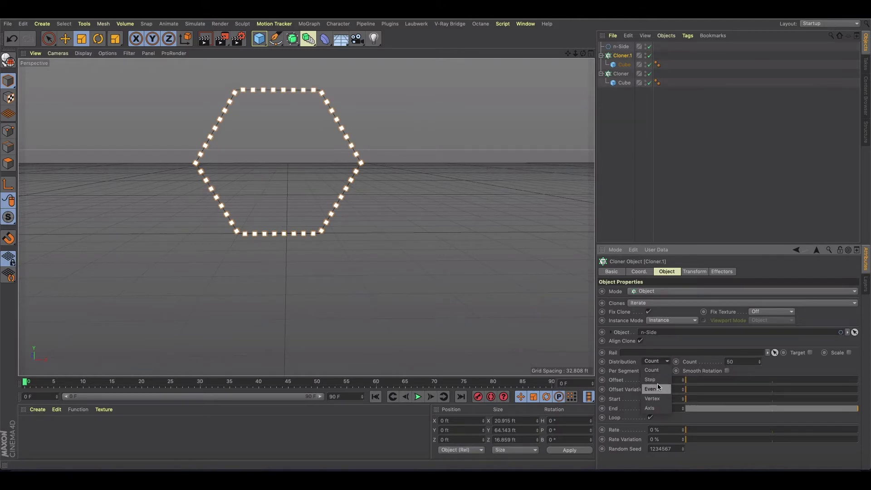
click(657, 383)
click(656, 361)
click(655, 371)
click(698, 275)
mouse_move(782, 303)
mouse_down()
mouse_move(817, 303)
mouse_move(772, 303)
mouse_up()
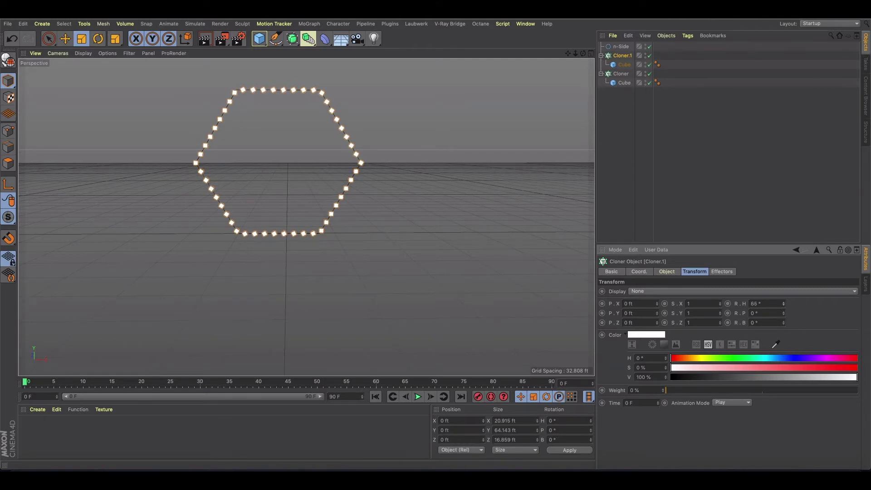
drag(783, 303, 779, 299)
key(ctrl+z)
click(663, 272)
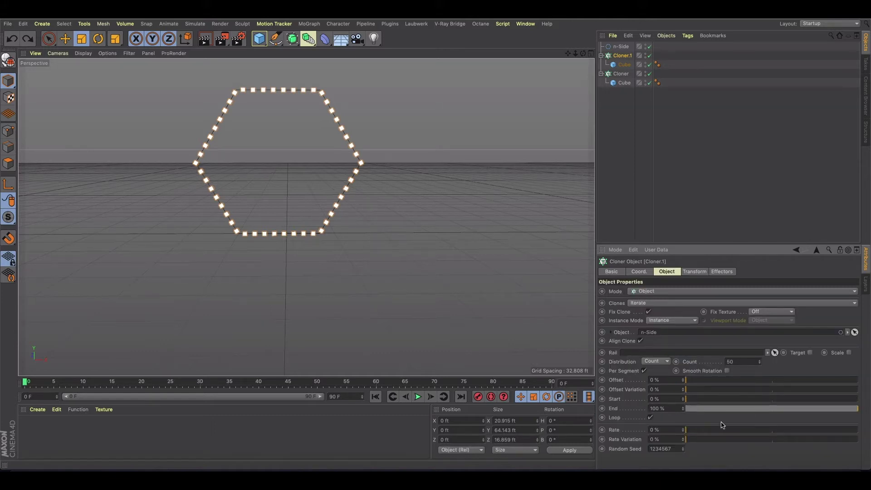
Zoom out to show the 50-clone hexagon above the 10 × 5 grid, then reselect Cloner.1.
scroll(354, 286, down, 5)
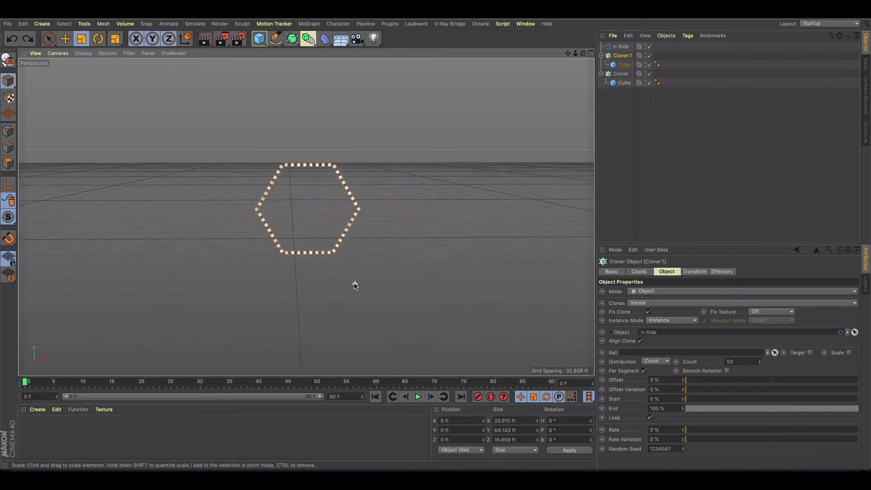
alt+middle_drag(362, 307, 322, 203)
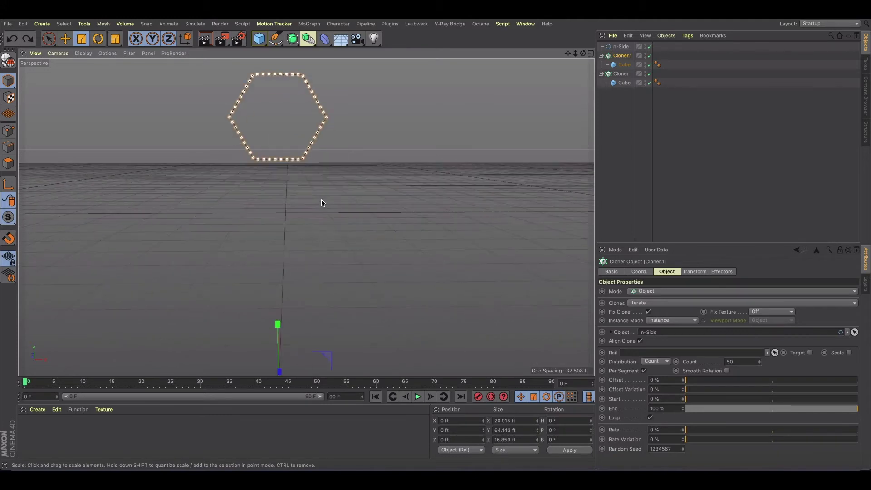
scroll(331, 260, down, 3)
mouse_move(331, 260)
alt+middle_down()
mouse_move(325, 247)
mouse_move(332, 258)
alt+middle_up()
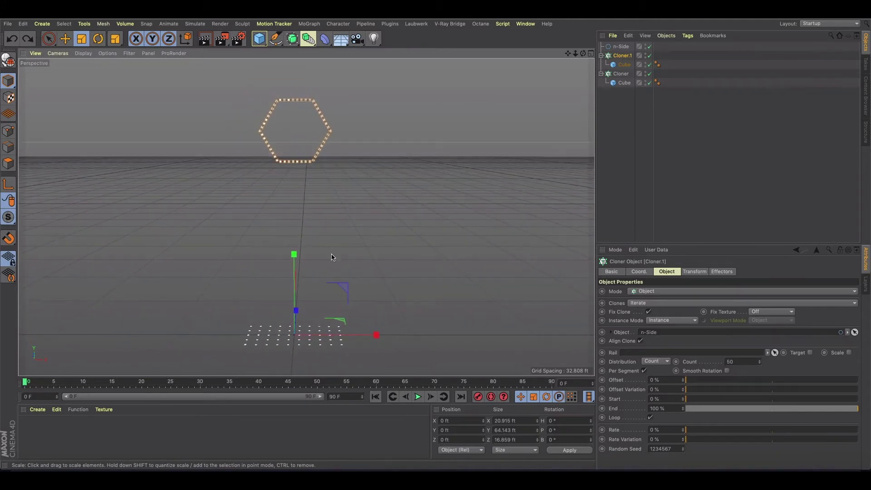
alt+drag(331, 257, 333, 257)
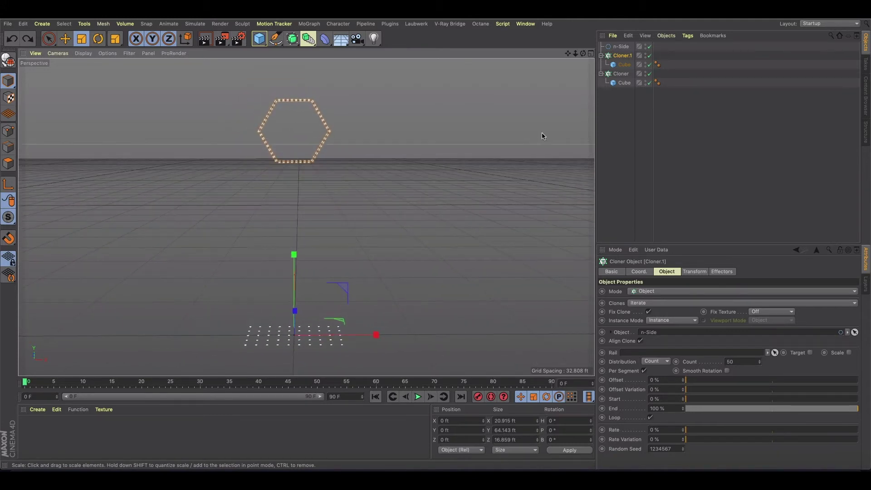
click(608, 135)
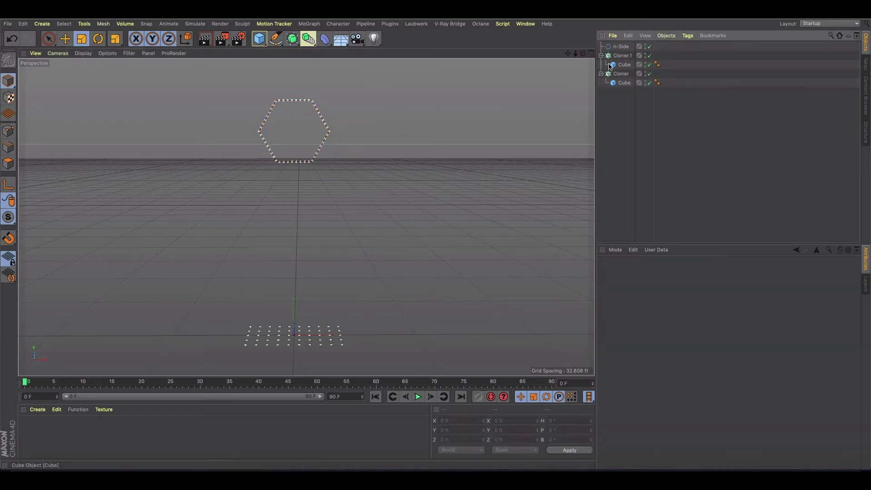
click(621, 57)
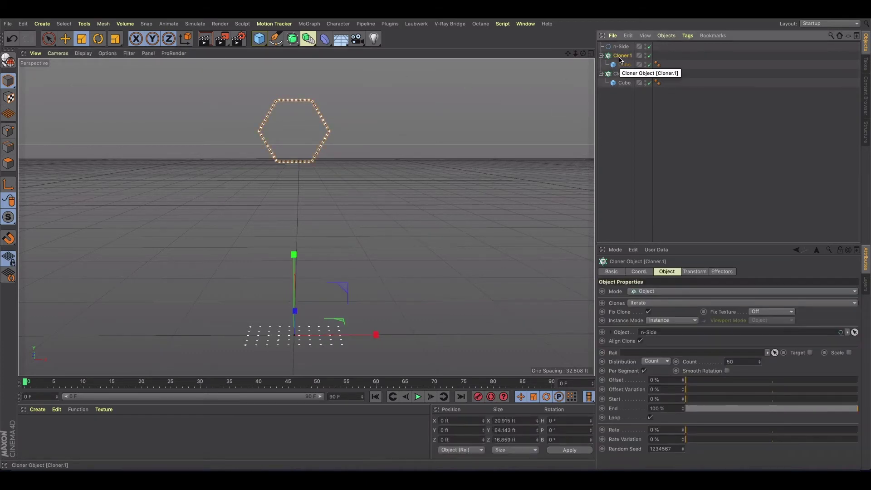
Add an Inheritance effector to Cloner.1, trying the n-Side as source and testing strength.
click(311, 25)
mouse_move(339, 37)
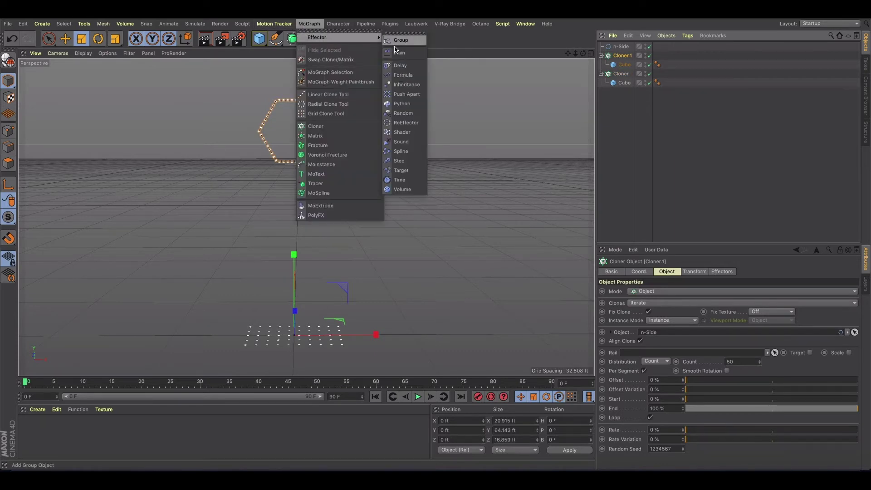
click(404, 84)
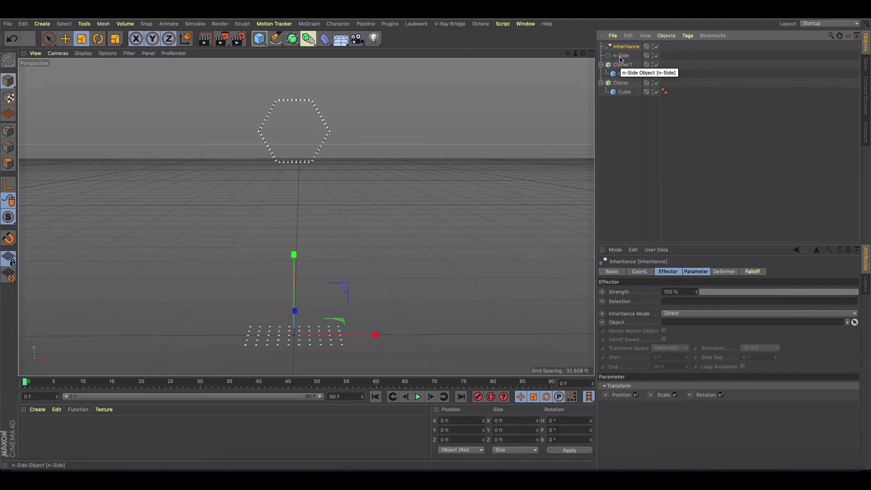
drag(621, 58, 674, 323)
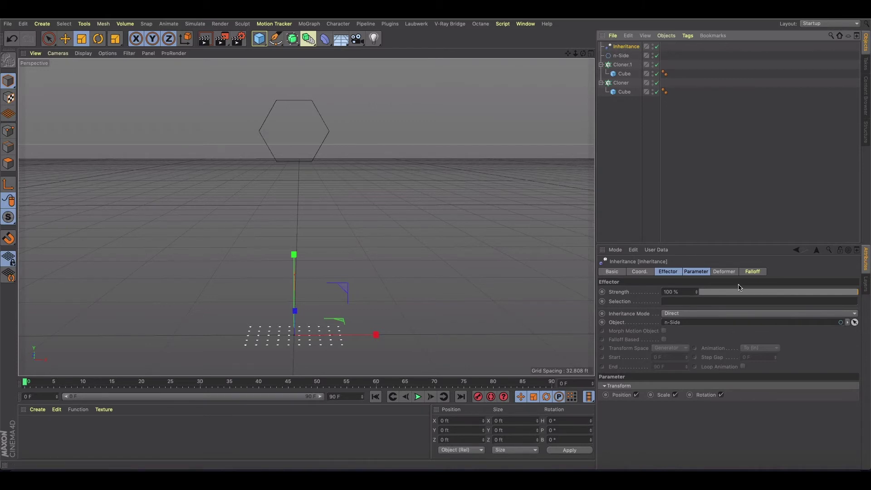
drag(740, 290, 677, 293)
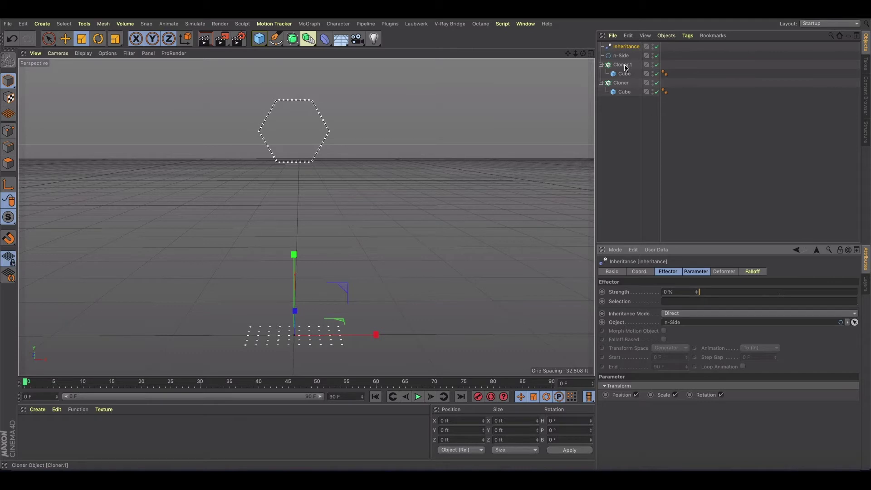
Make the grid Cloner the inheritance source with Morph Motion Object on at 96% strength.
drag(625, 67, 681, 323)
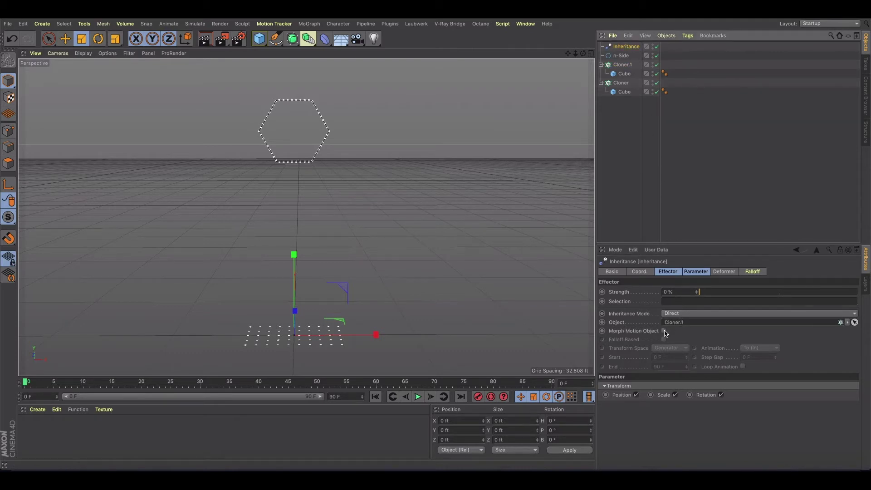
click(665, 331)
drag(700, 293, 850, 273)
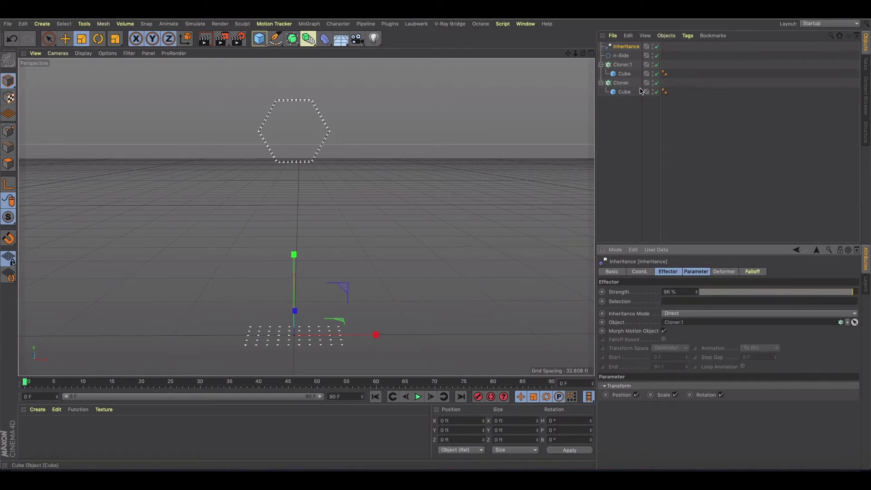
drag(621, 82, 675, 326)
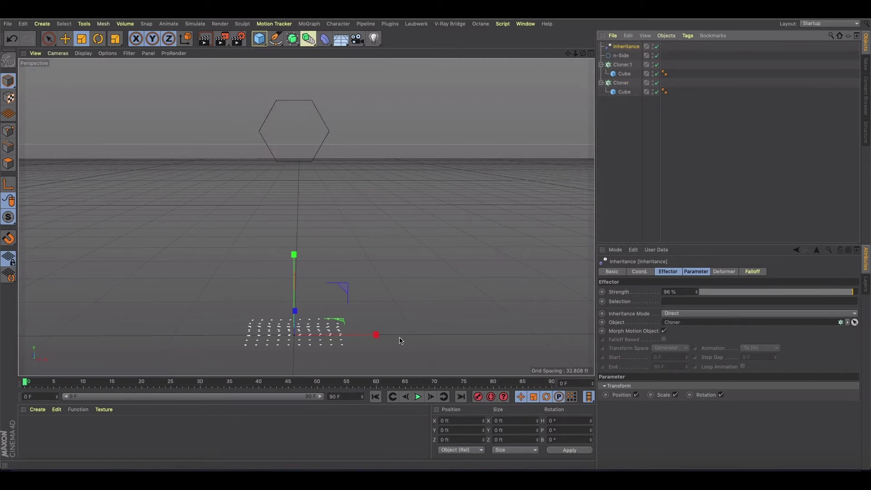
Preview the grid-to-hexagon morph by dragging the Inheritance Strength back and forth.
drag(756, 295, 694, 296)
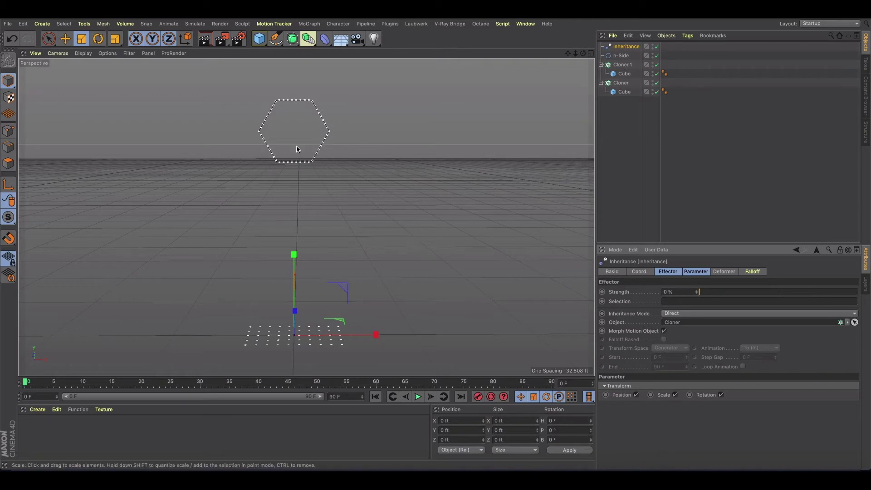
drag(699, 292, 756, 294)
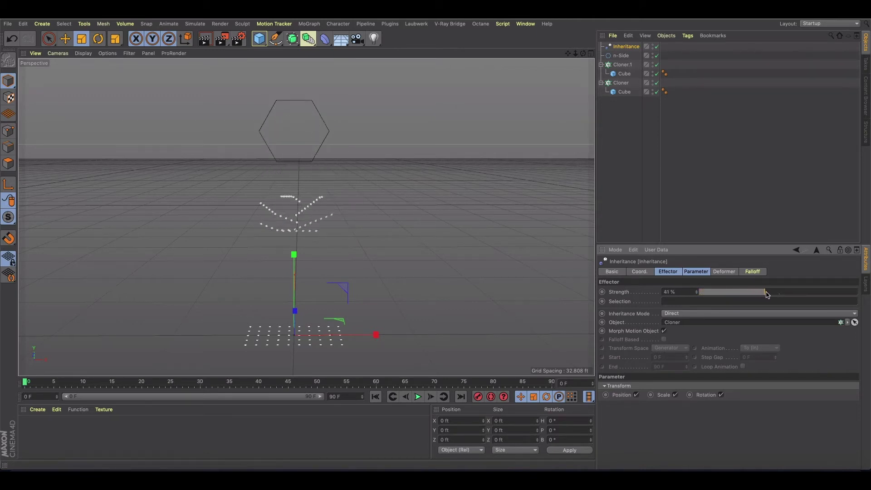
mouse_move(766, 295)
mouse_down()
mouse_move(854, 303)
mouse_move(814, 301)
mouse_up()
Keep Direct mode, disable rotation inheritance, drop Strength to about 1%, then select Cloner.1.
click(751, 314)
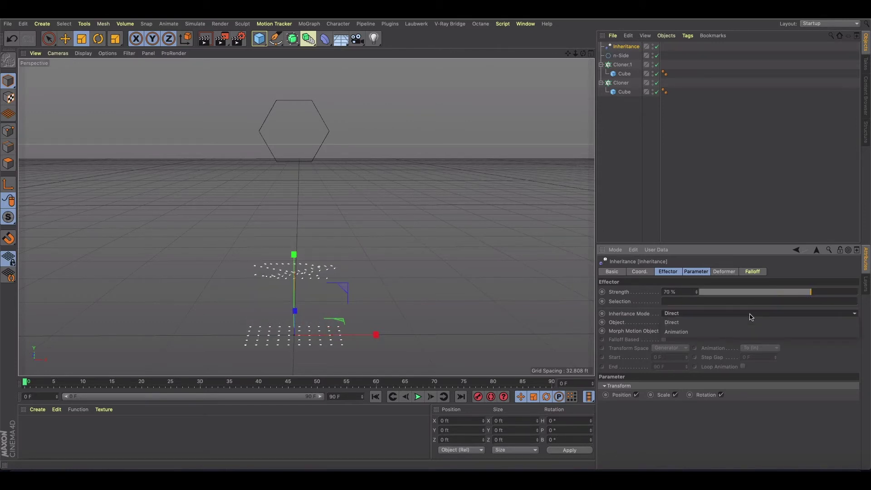
click(828, 350)
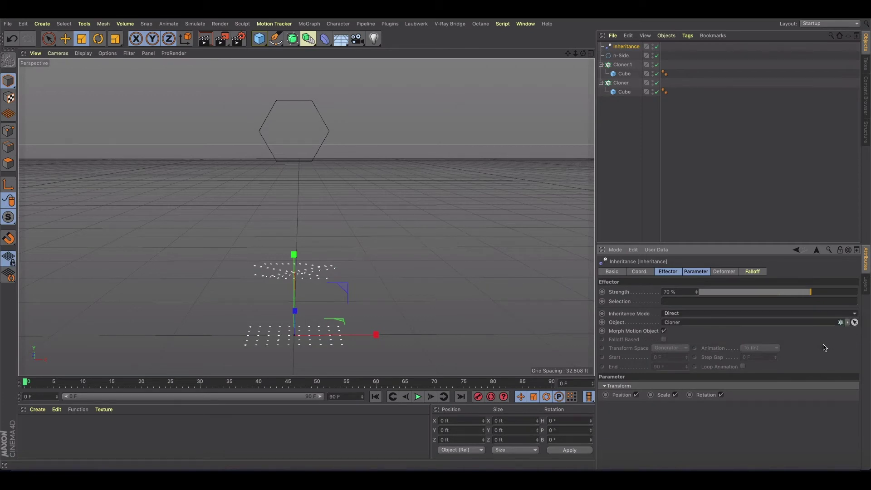
click(722, 396)
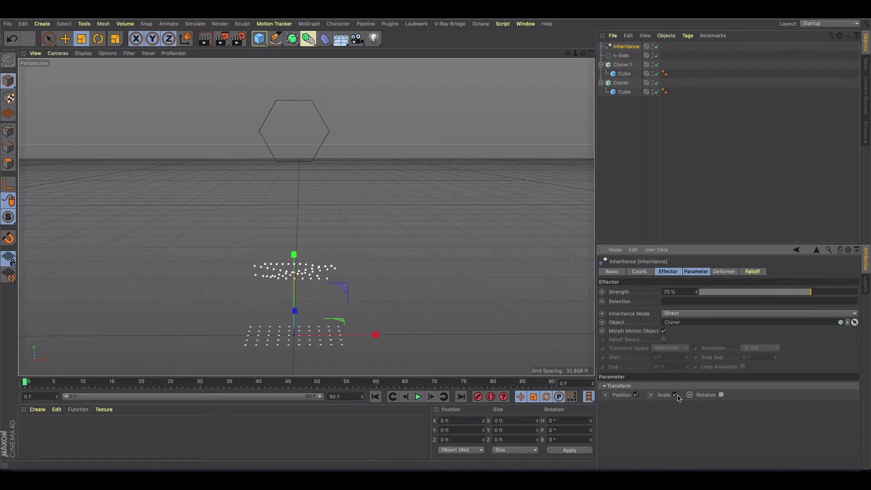
drag(769, 293, 700, 293)
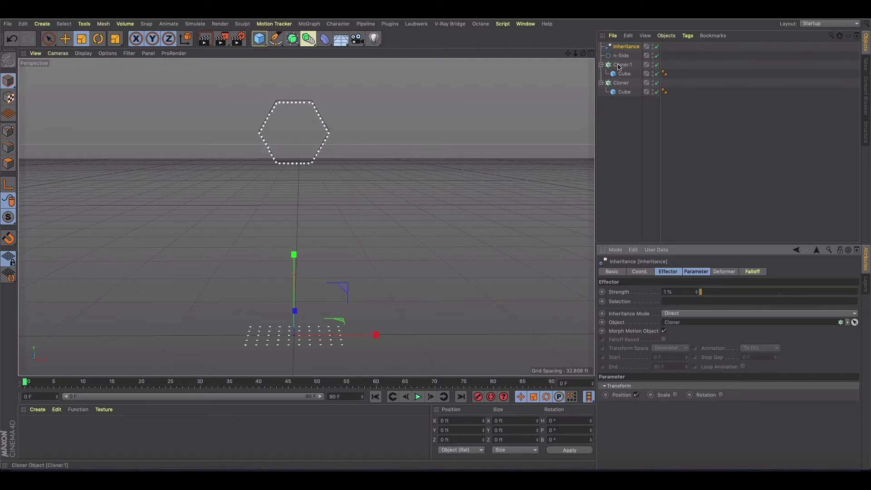
click(624, 47)
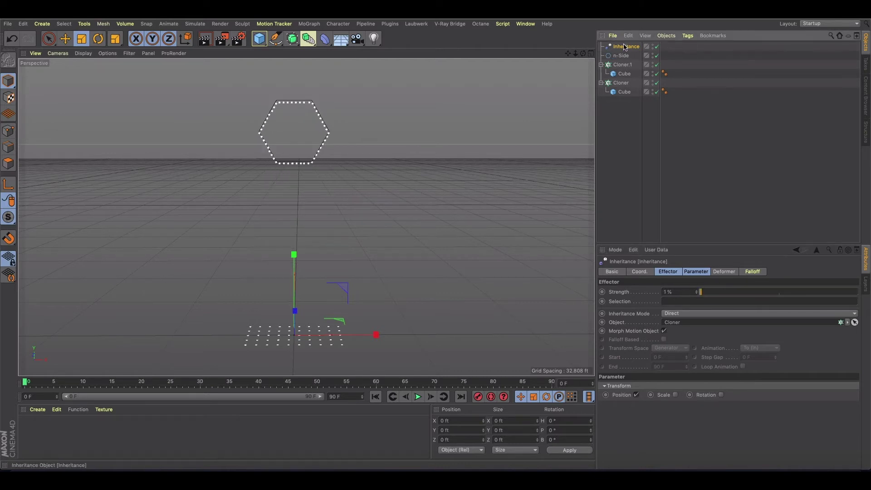
click(628, 68)
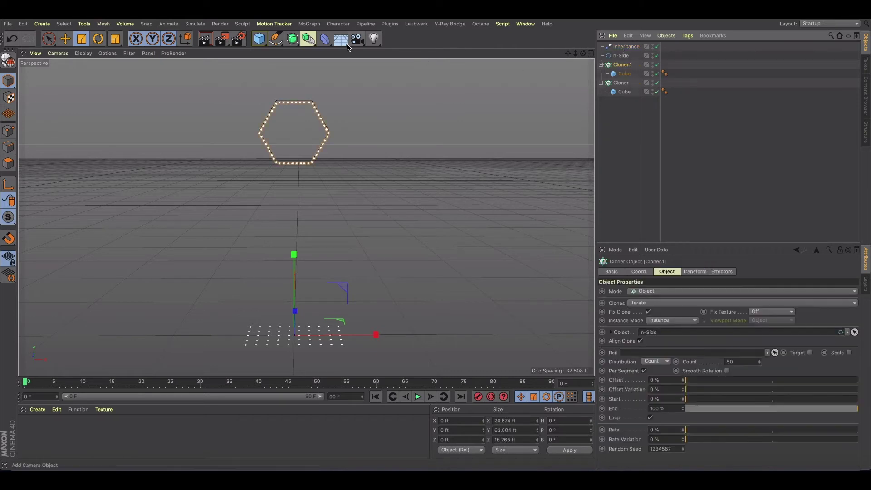
Add a Random effector to the hexagon clones of Cloner.1.
click(310, 23)
mouse_move(312, 40)
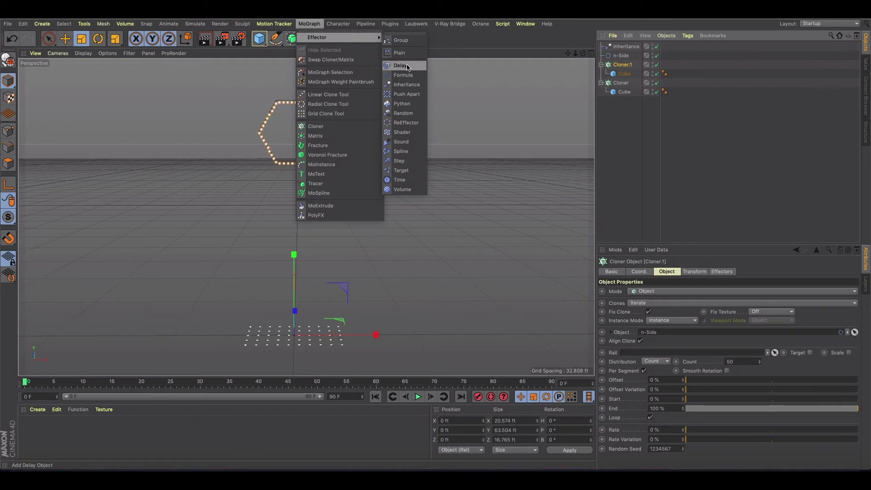
click(408, 113)
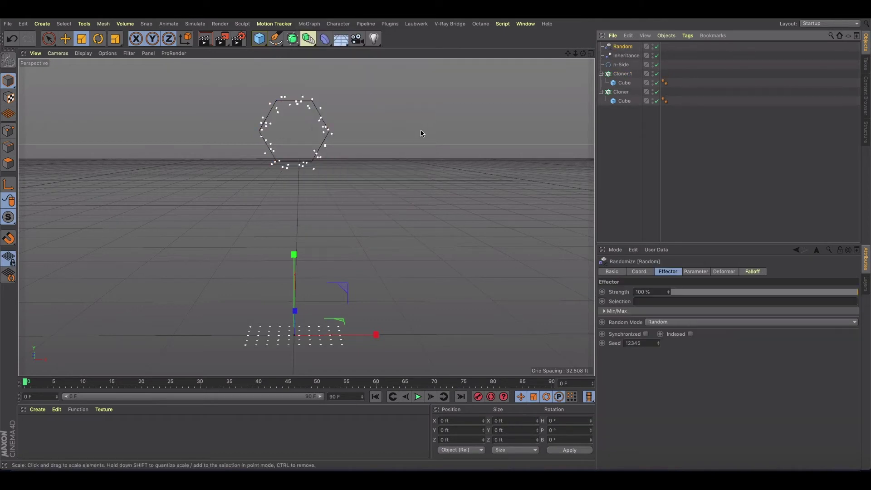
Test Inheritance Strength from 100% down to about 22%, then select the Random effector.
click(626, 55)
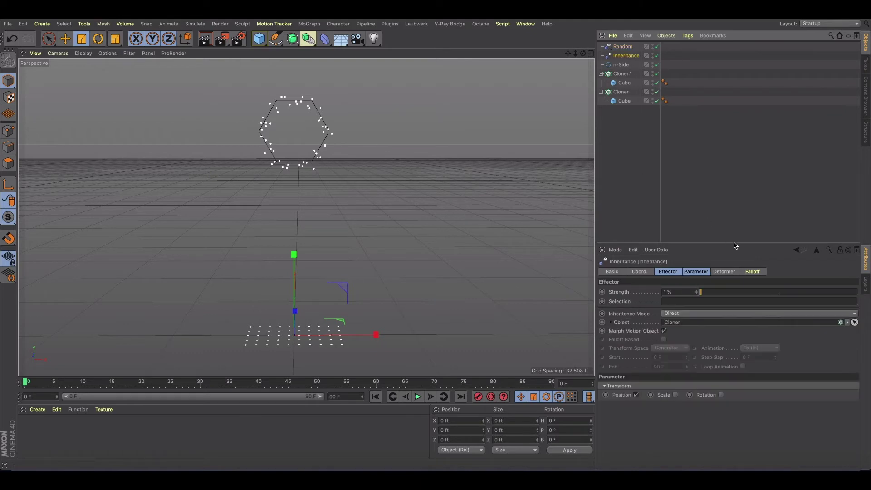
drag(706, 293, 870, 298)
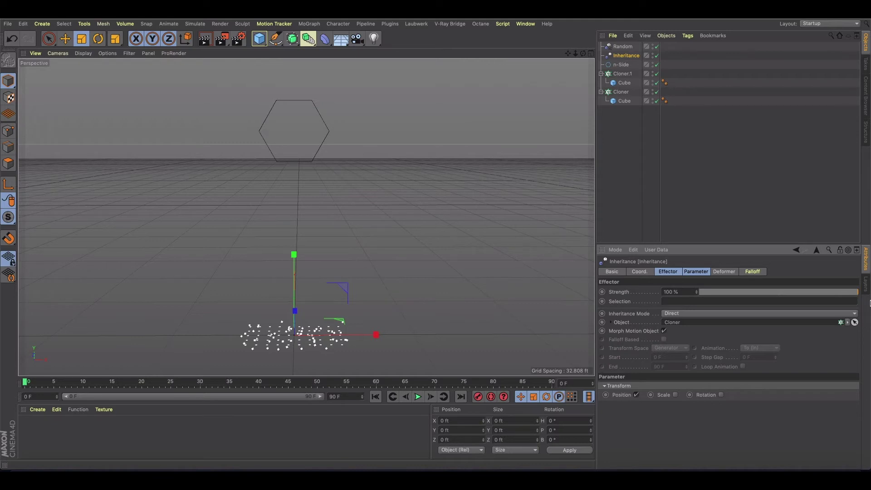
drag(870, 303, 695, 281)
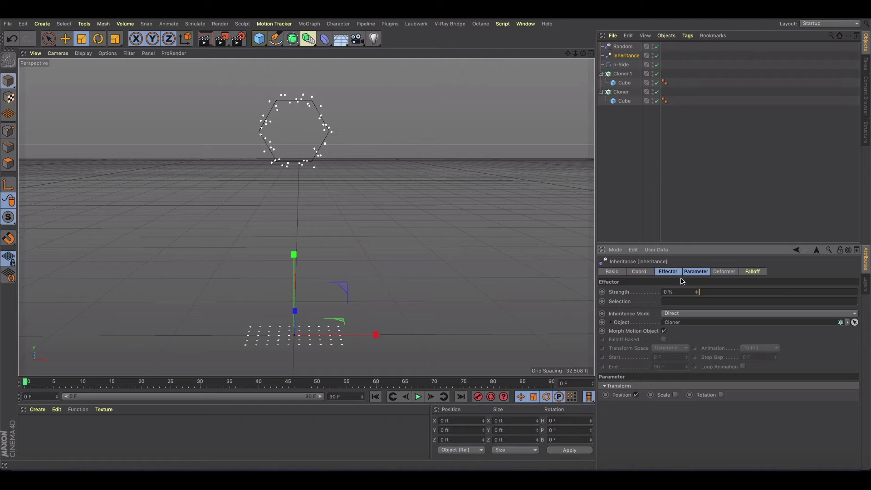
click(623, 46)
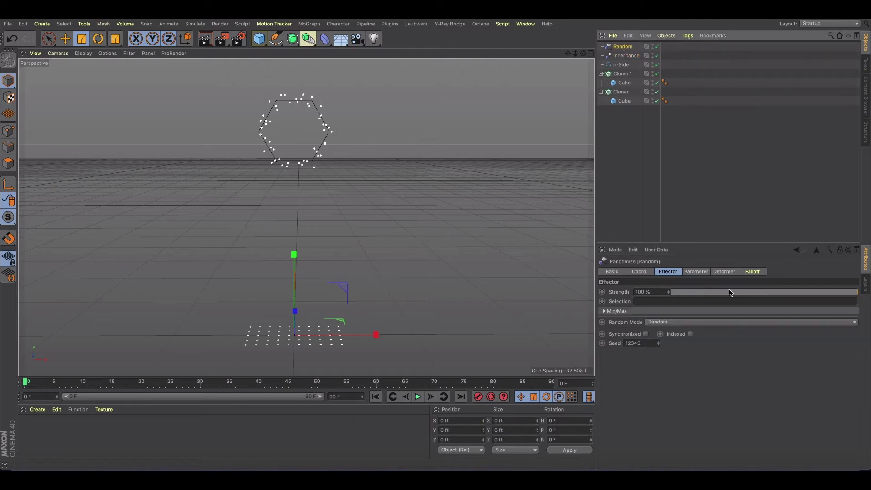
Turn the Random effector's scattering Strength down to 0%.
drag(726, 292, 667, 290)
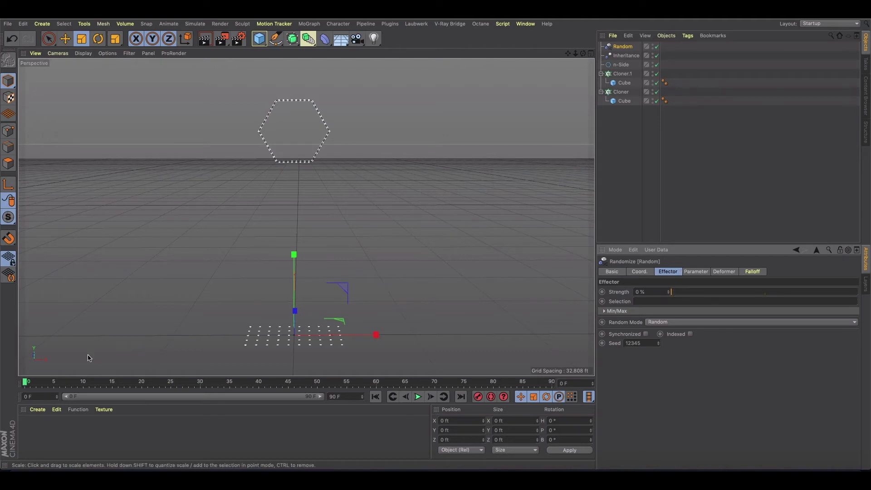
click(627, 56)
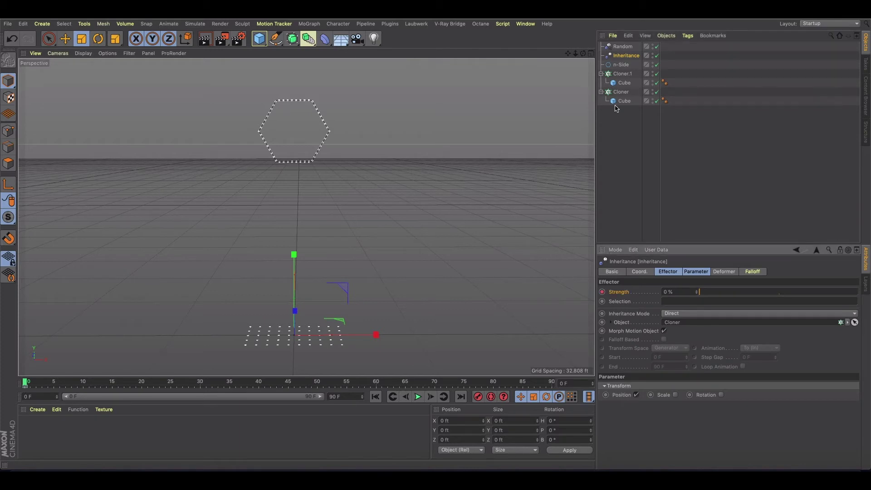
click(622, 46)
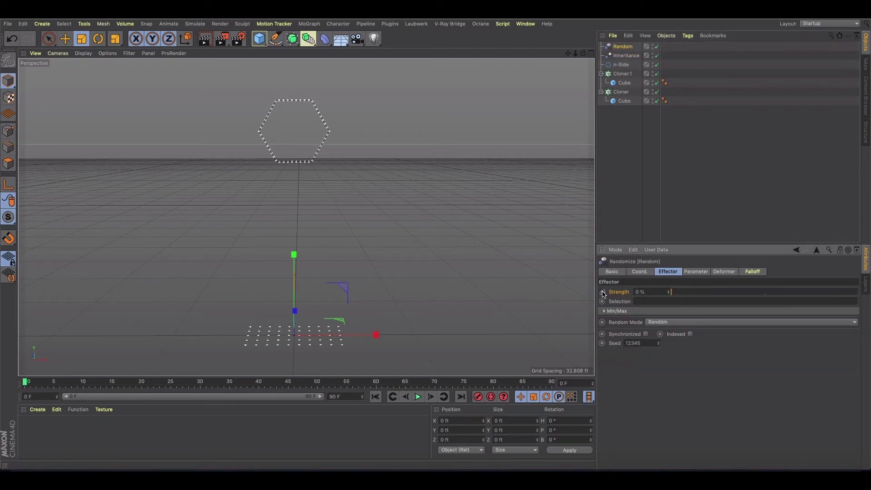
Scrub to frames 5, 27 and 90 while testing the Inheritance Strength.
drag(25, 383, 102, 391)
click(627, 55)
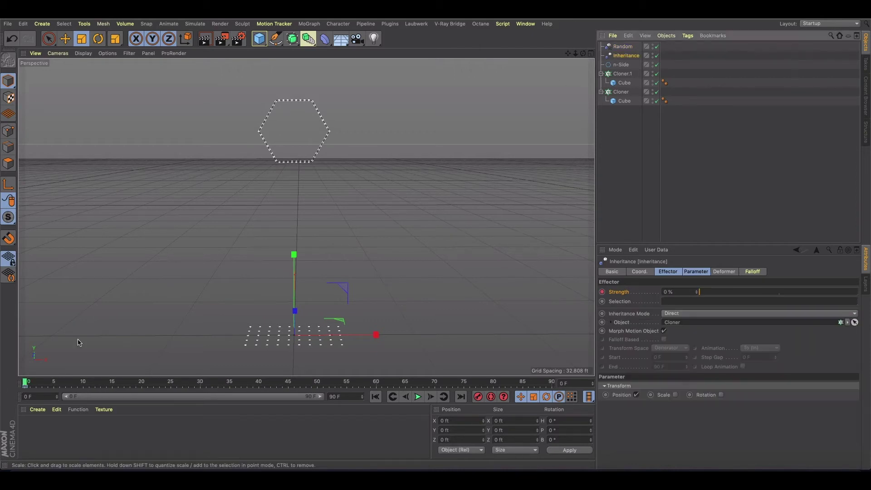
drag(28, 378, 67, 383)
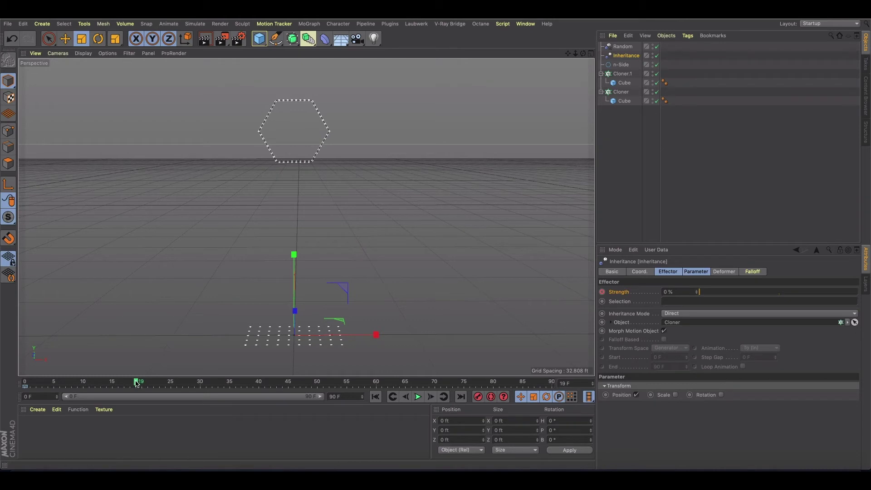
drag(176, 387, 200, 384)
drag(702, 291, 674, 297)
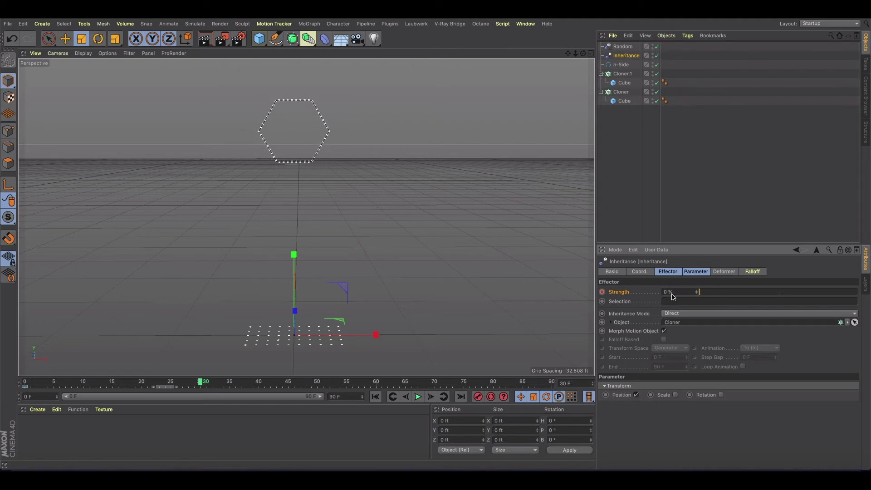
drag(552, 384, 555, 385)
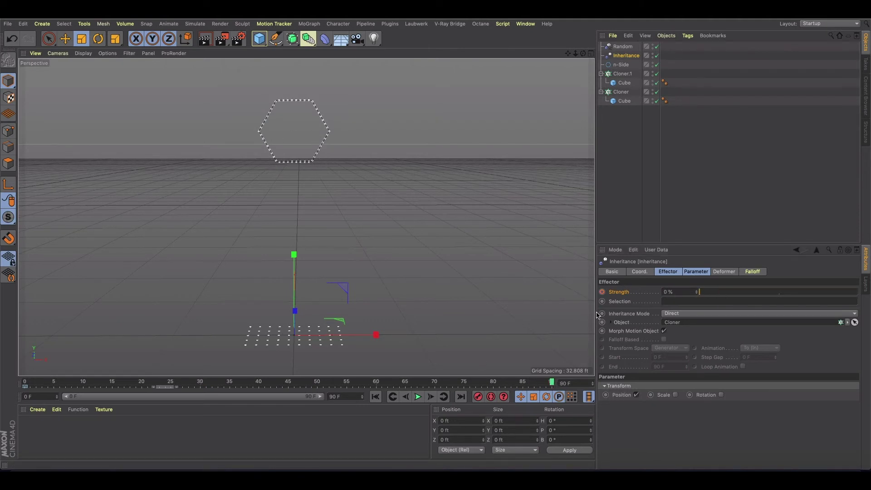
Keyframe Inheritance Strength at 100% on frame 0 and 0% on frame 90.
drag(703, 292, 857, 292)
click(603, 292)
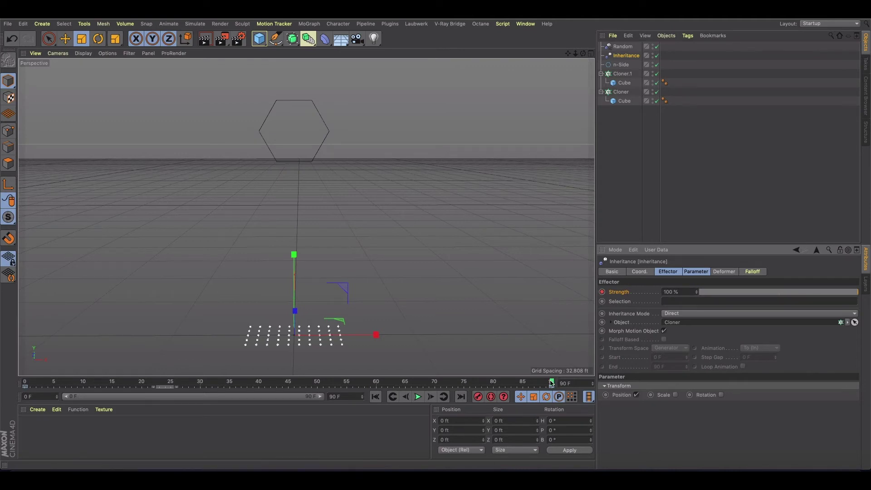
drag(551, 384, 224, 384)
click(25, 384)
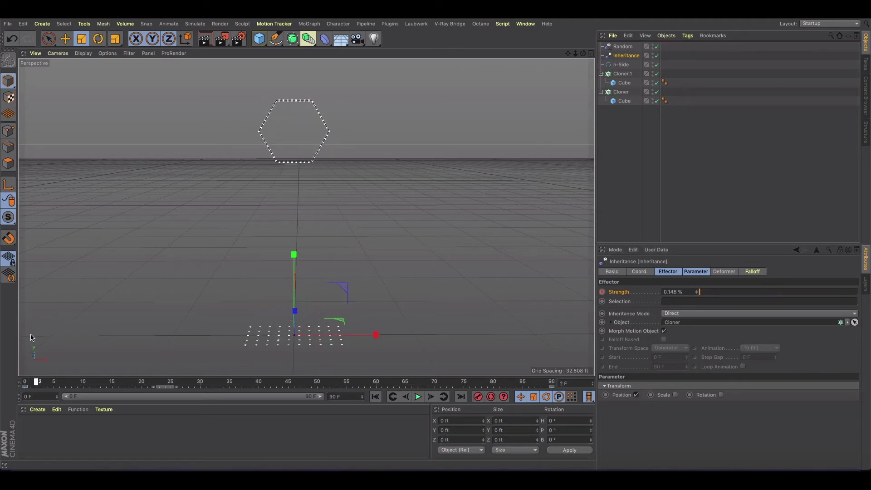
drag(752, 297, 859, 293)
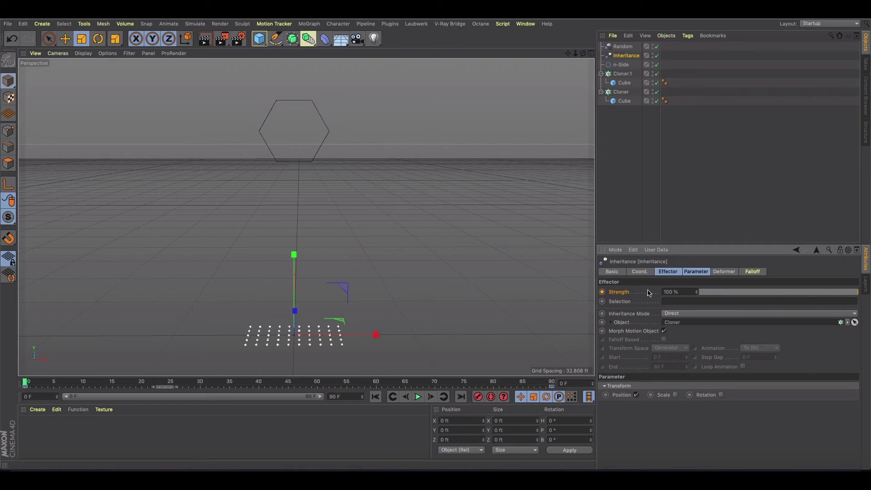
click(546, 383)
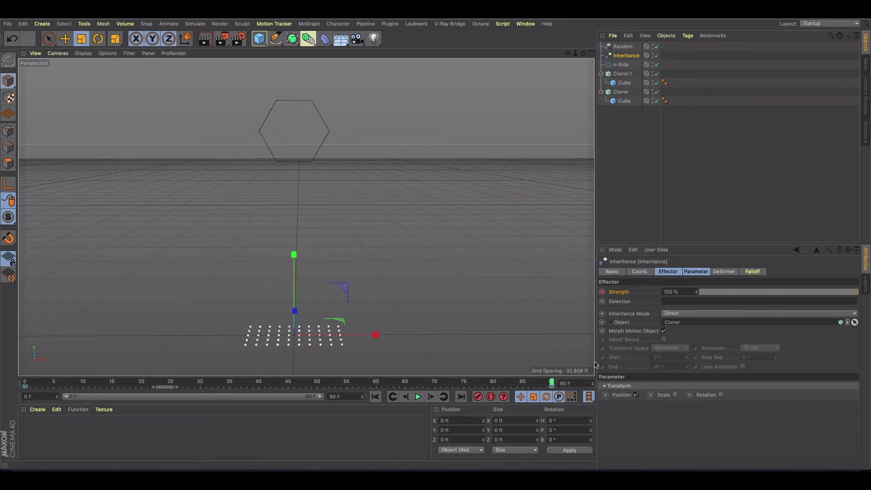
drag(712, 297, 699, 295)
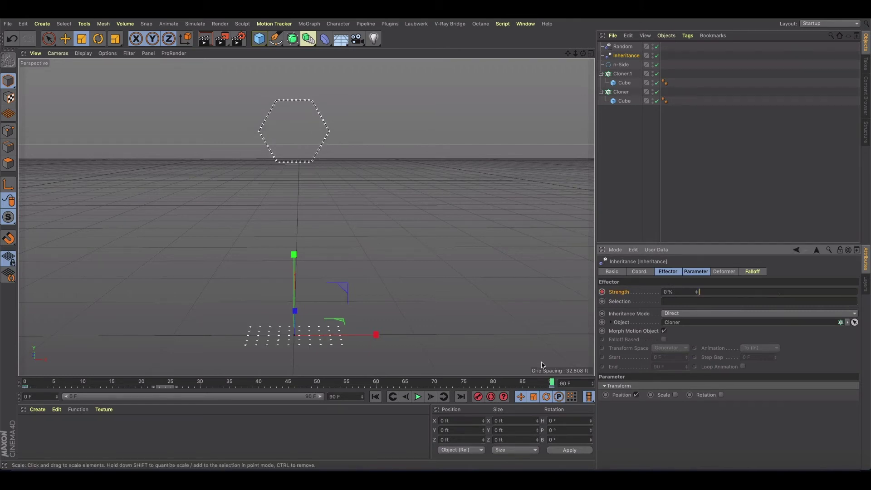
drag(551, 383, 300, 383)
scroll(295, 243, up, 6)
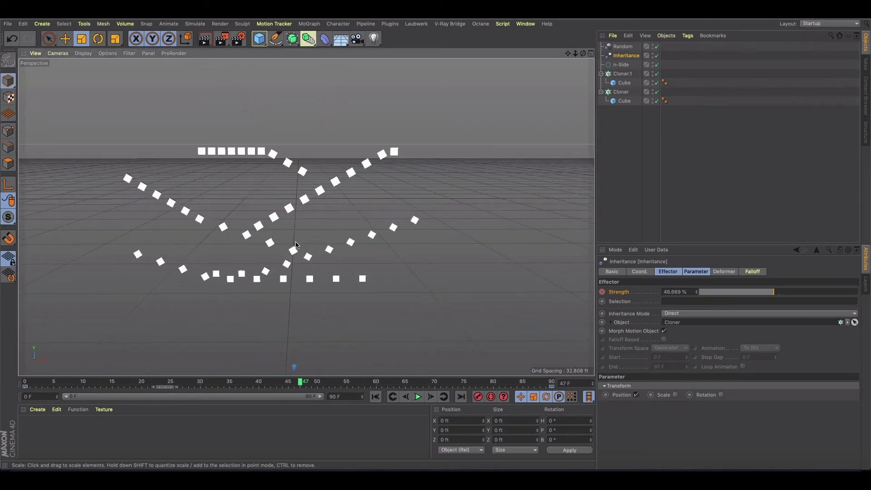
mouse_move(295, 245)
alt+mouse_down()
mouse_move(187, 245)
mouse_move(307, 279)
mouse_move(336, 303)
mouse_move(331, 282)
alt+mouse_up()
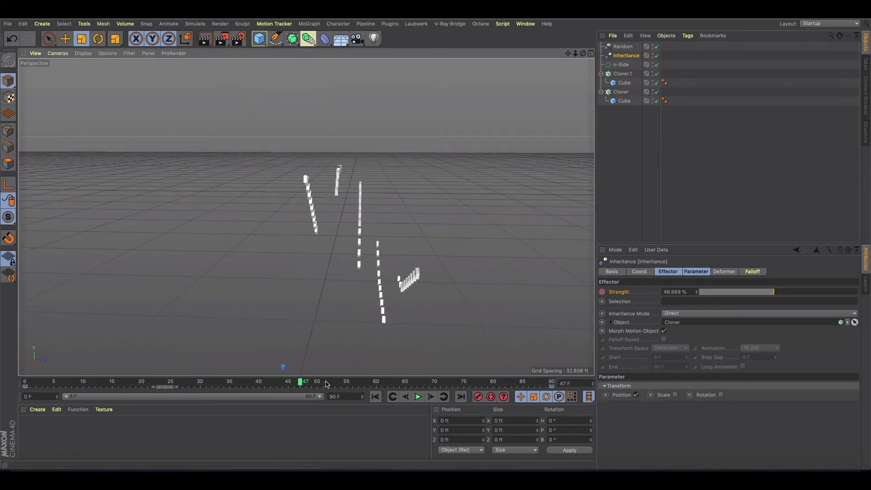
drag(300, 383, 364, 384)
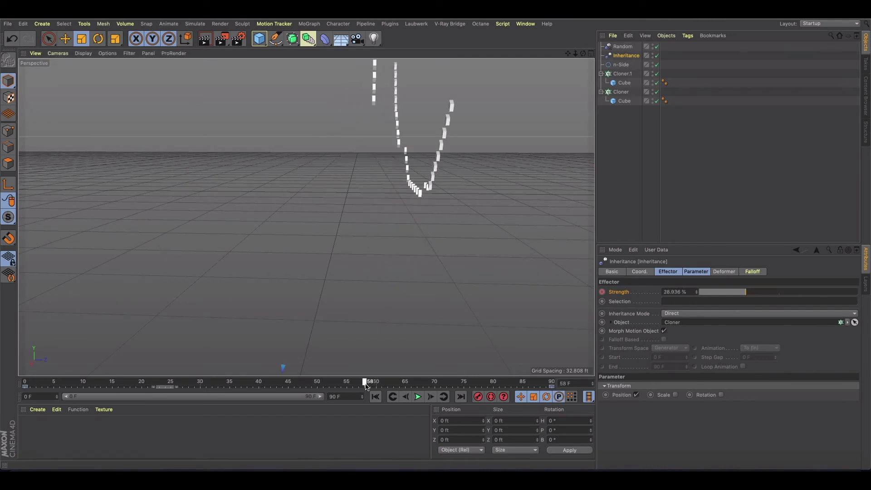
mouse_move(392, 246)
alt+mouse_down()
mouse_move(395, 288)
mouse_move(357, 362)
mouse_move(412, 253)
mouse_move(340, 305)
mouse_move(345, 330)
alt+mouse_up()
drag(405, 382, 455, 377)
scroll(303, 198, up, 5)
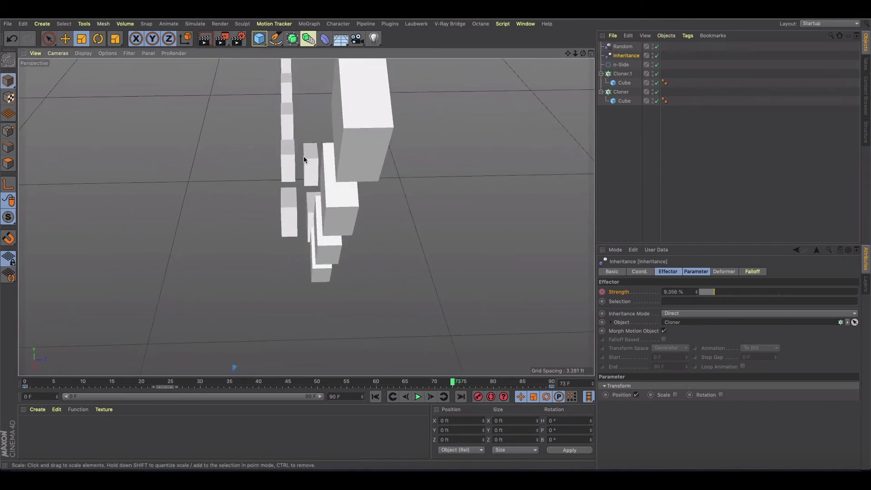
alt+drag(304, 159, 362, 314)
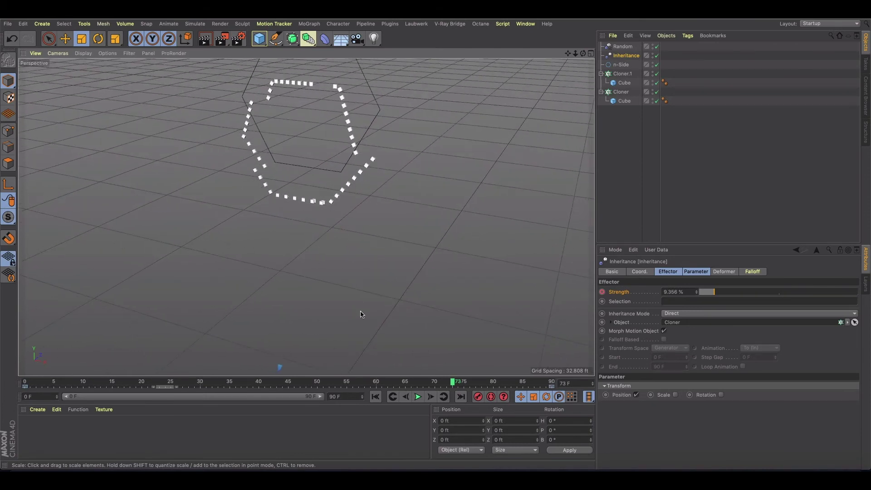
Keyframe the Random effector's Strength near the animation start, raising it to 14%.
click(623, 47)
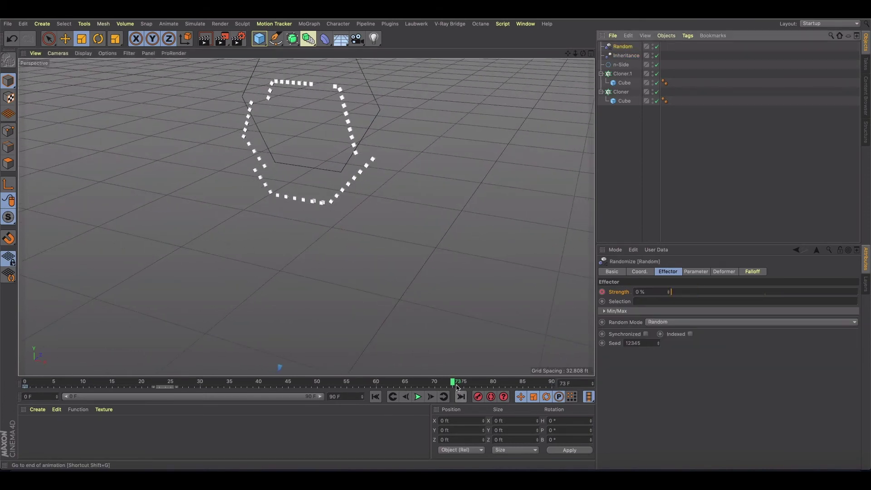
drag(457, 386, 162, 389)
drag(672, 292, 688, 292)
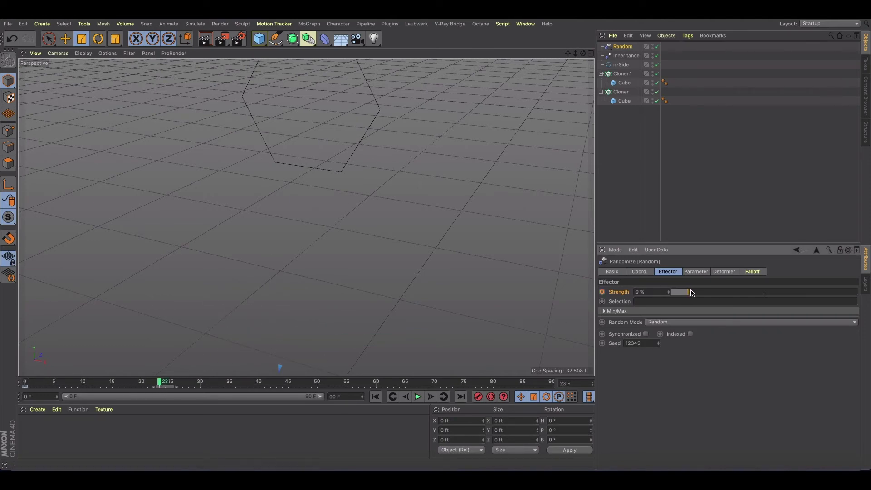
click(602, 292)
alt+middle_drag(331, 323, 301, 329)
Orbit the view and scrub frames 26–41 to watch the randomized morph.
alt+drag(301, 329, 286, 286)
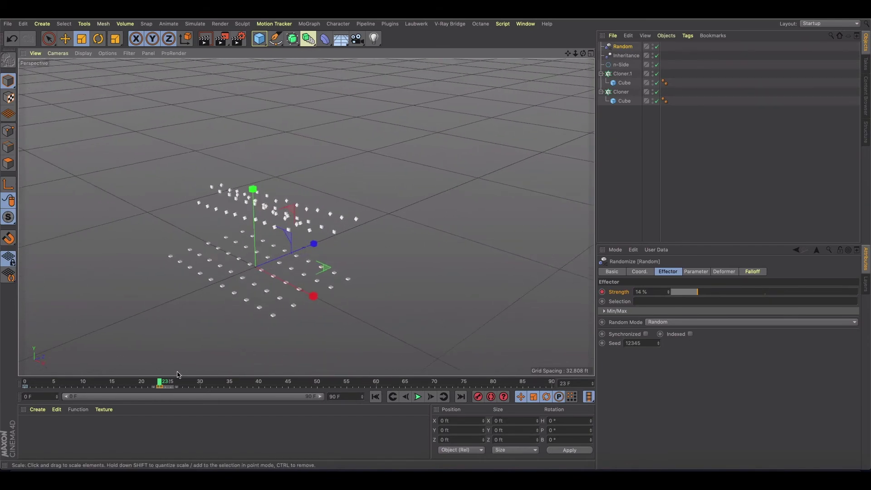
click(181, 382)
drag(182, 382, 235, 382)
mouse_move(245, 227)
alt+mouse_down()
mouse_move(239, 132)
mouse_move(247, 241)
alt+mouse_up()
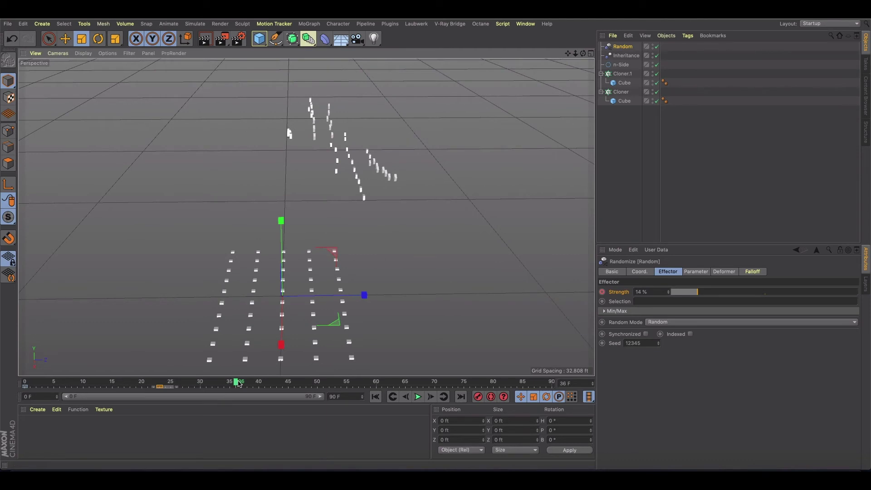
drag(238, 384, 265, 382)
alt+drag(376, 186, 467, 337)
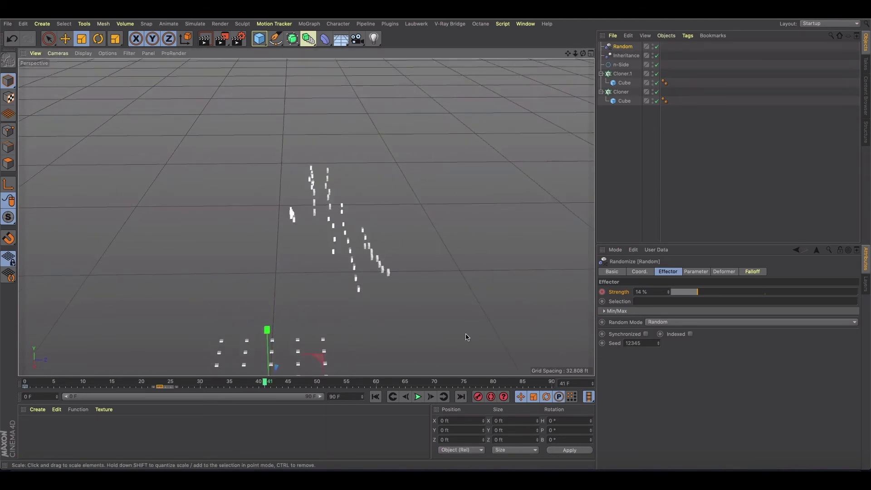
Try the Noise and Turbulence random modes, then keep Random mode.
click(670, 323)
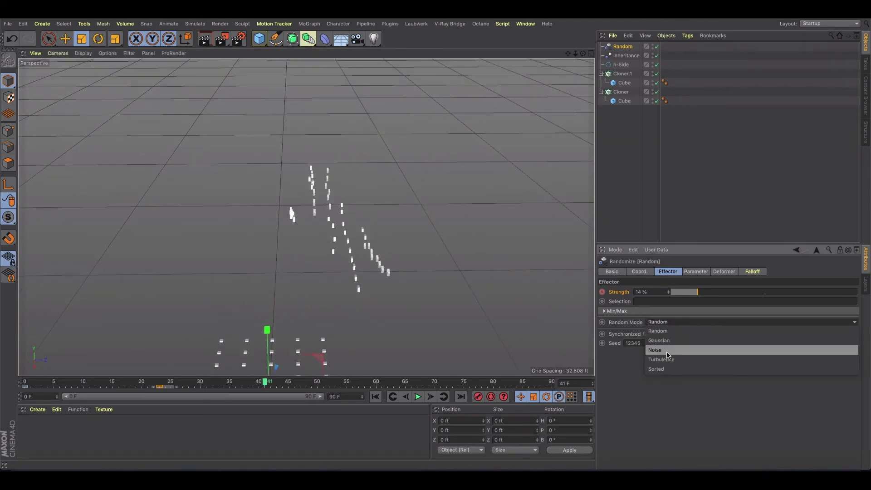
click(666, 350)
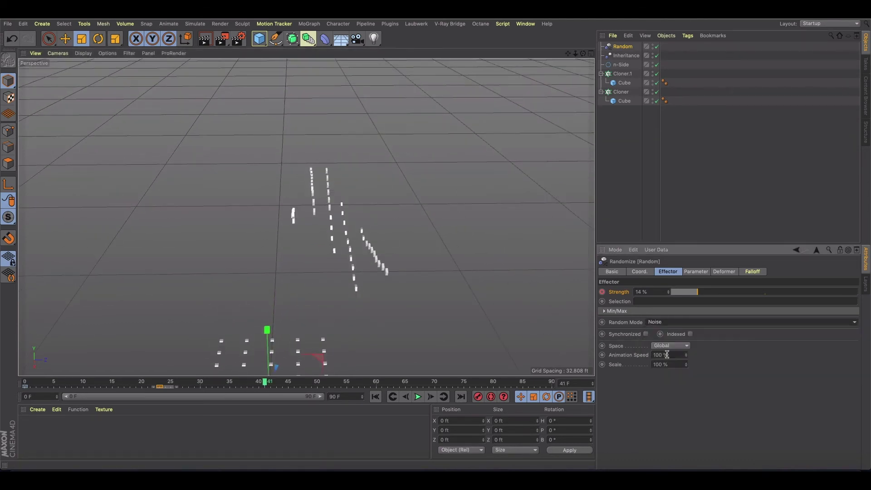
click(668, 323)
click(665, 357)
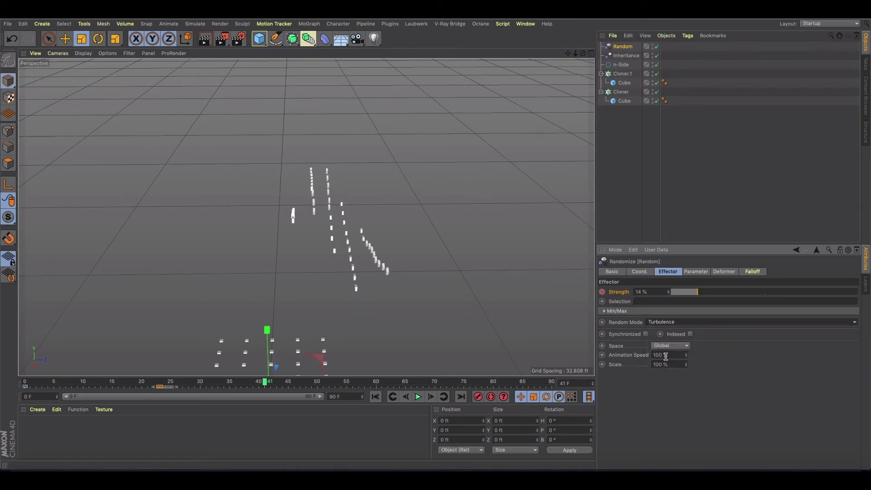
click(667, 323)
click(667, 330)
click(669, 323)
click(633, 426)
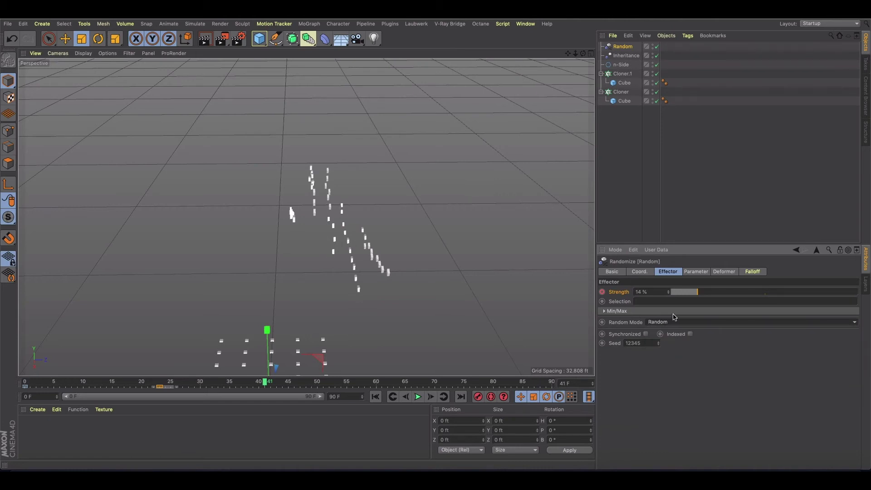
Inspect the Random effector's transform parameters, then delete the Random effector.
click(694, 272)
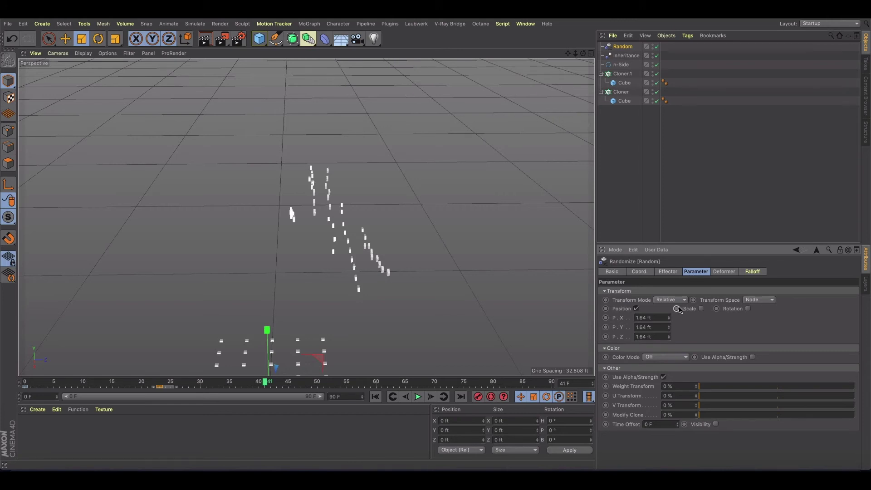
mouse_move(391, 253)
alt+mouse_down()
mouse_move(373, 260)
mouse_move(381, 261)
alt+mouse_up()
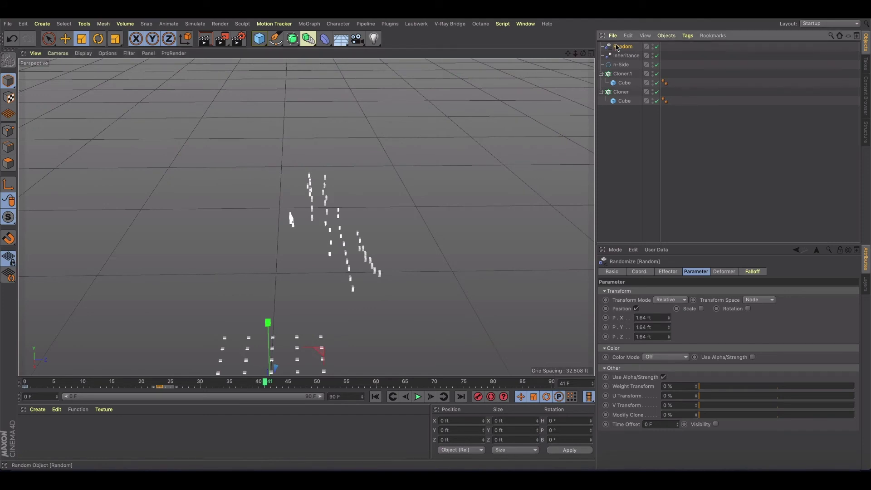
key(Delete)
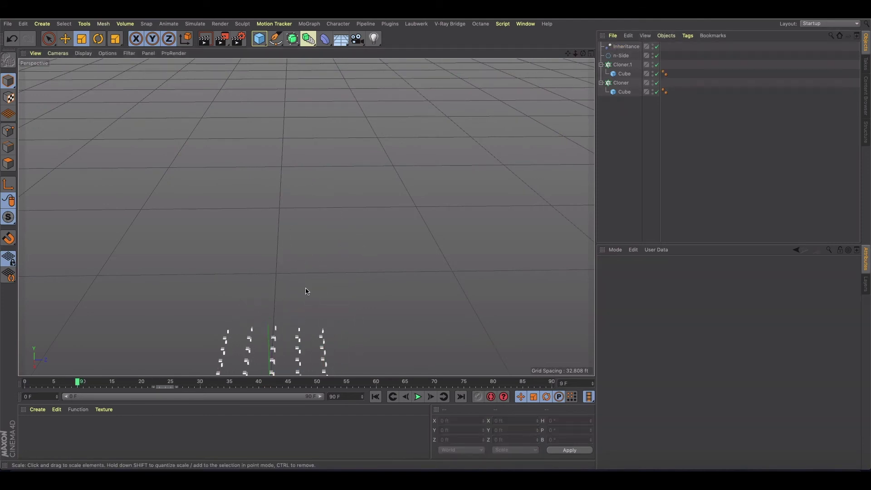
Add a Push Apart effector to Cloner.1, preview around frame 28, and set Radius to 2.281 ft.
mouse_move(262, 326)
alt+mouse_down()
mouse_move(397, 303)
mouse_move(346, 278)
mouse_move(350, 309)
mouse_move(452, 301)
mouse_move(243, 303)
mouse_move(306, 216)
mouse_move(285, 323)
alt+mouse_up()
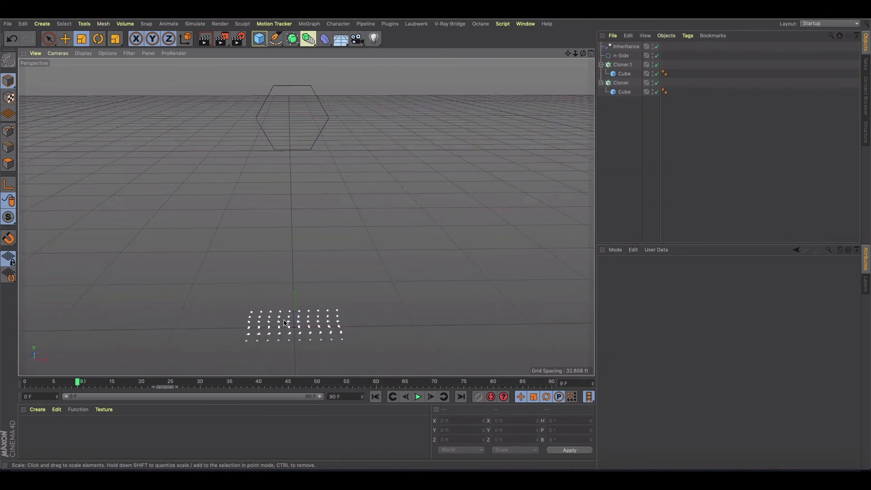
click(622, 65)
click(309, 23)
mouse_move(340, 37)
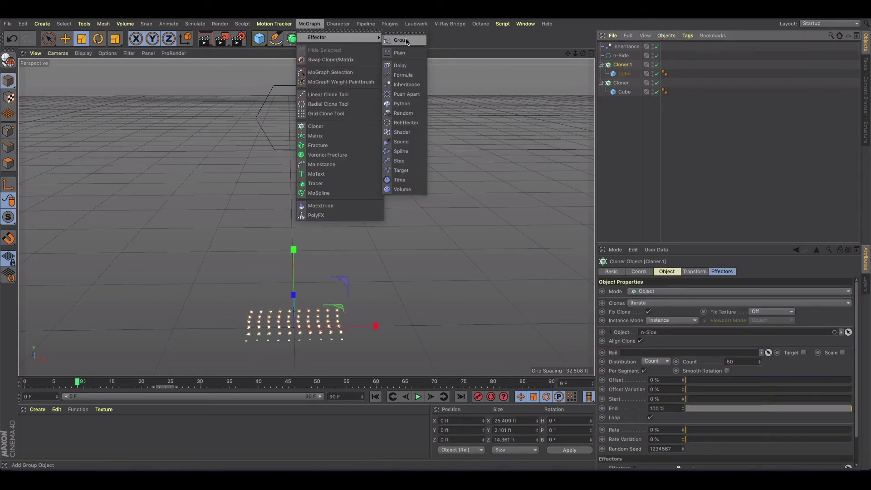
click(411, 94)
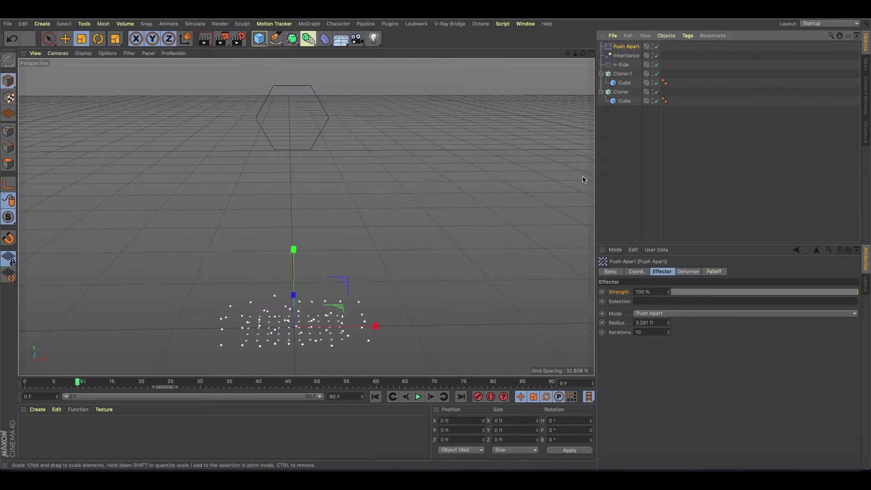
drag(79, 385, 167, 381)
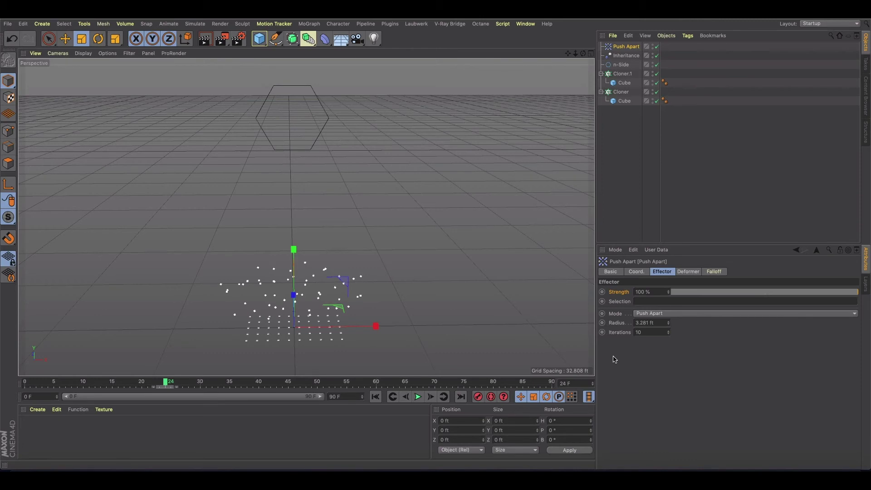
click(668, 324)
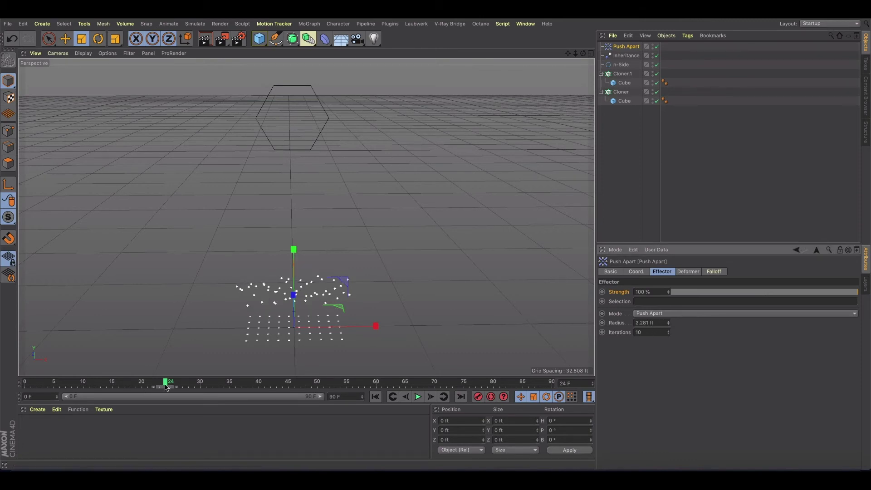
After previewing frames 41–51, set Push Apart Iterations to 1000 and scene length to 900 frames.
click(417, 398)
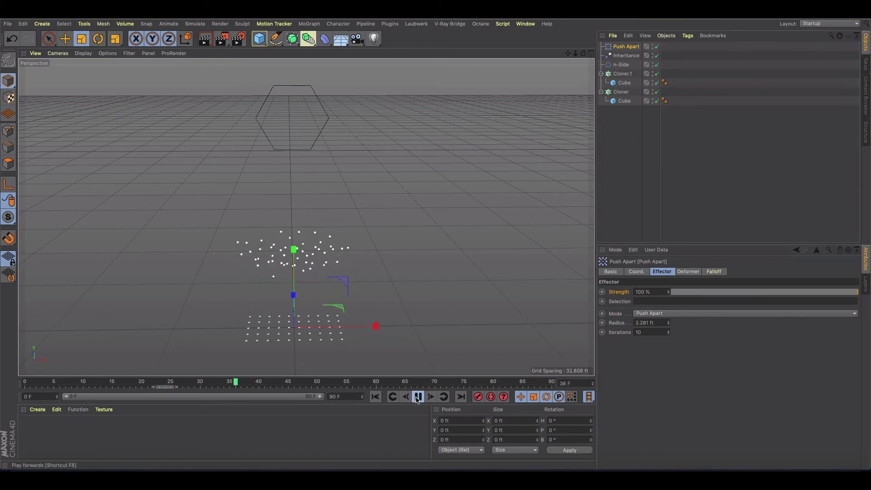
click(417, 397)
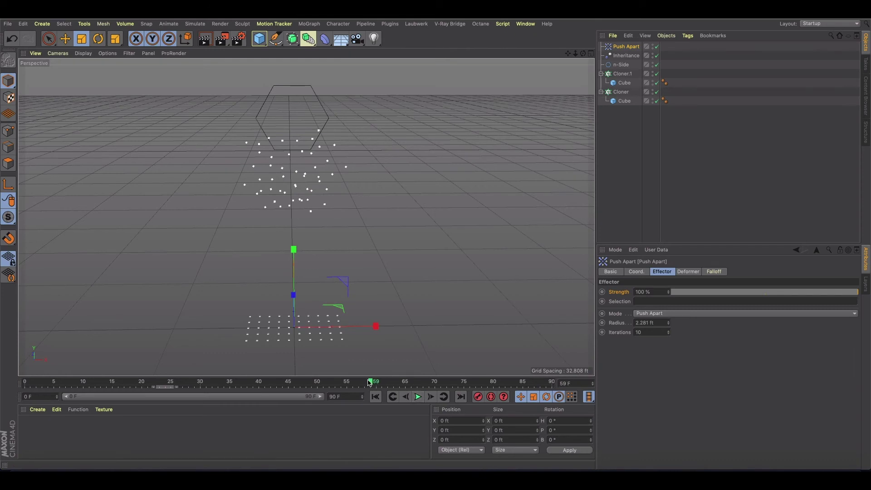
drag(370, 382, 264, 381)
scroll(276, 301, up, 5)
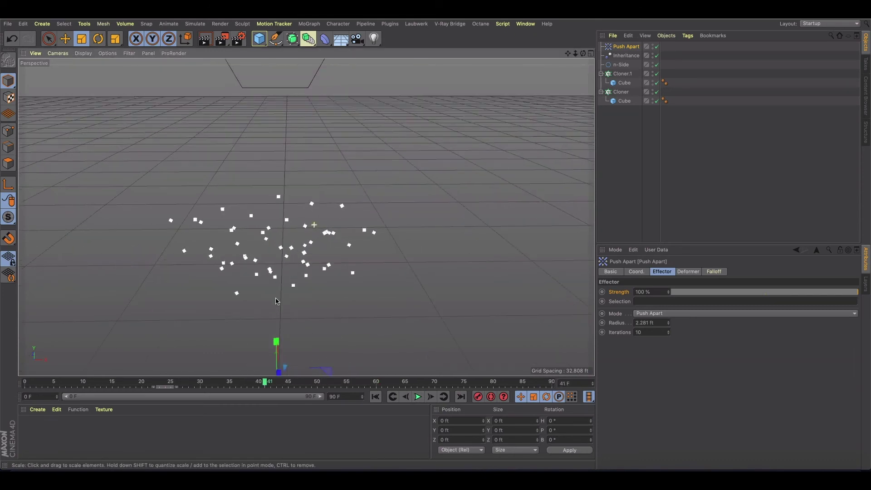
drag(265, 382, 324, 380)
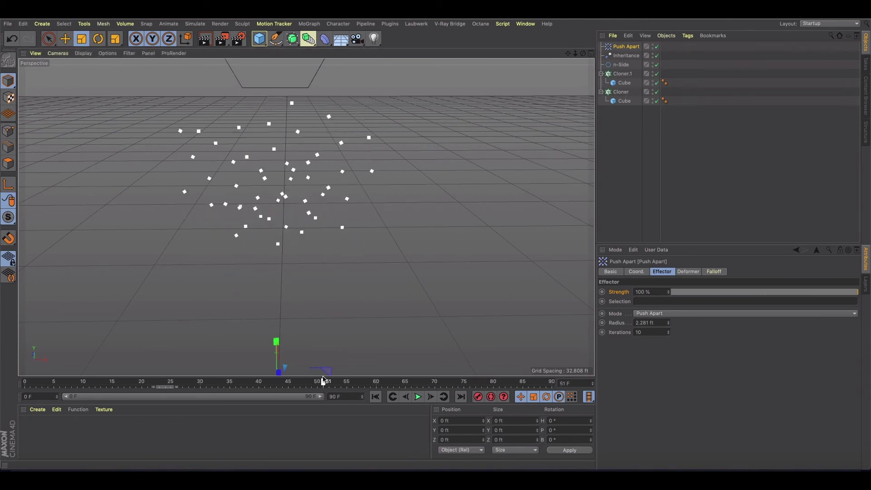
click(655, 331)
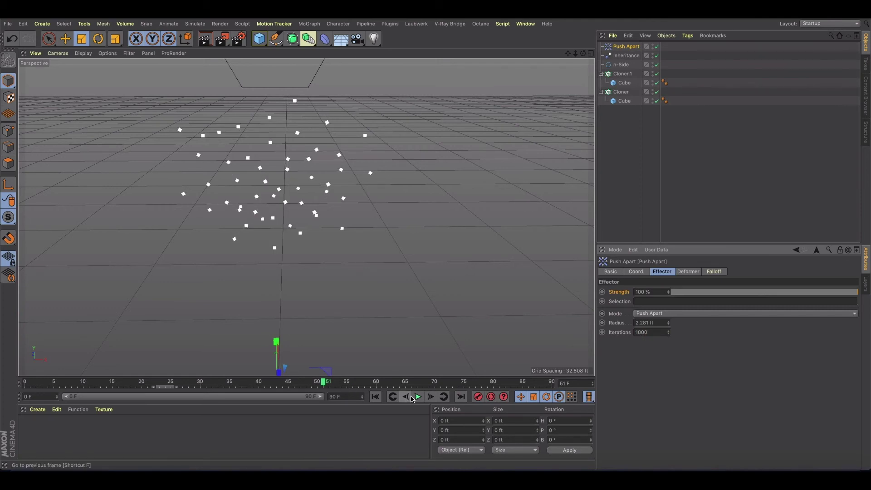
drag(357, 384, 287, 366)
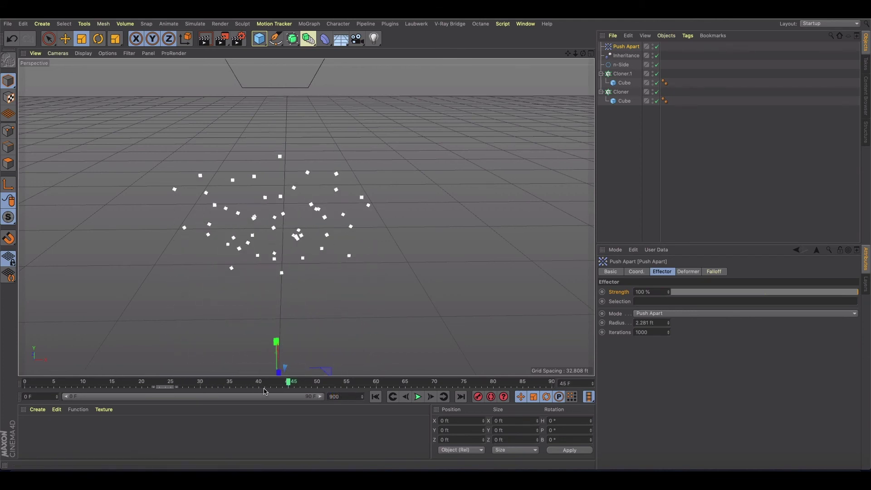
key(Return)
Extend the preview range to 900 frames and move the Inheritance keyframe from 90 to 735.
drag(100, 397, 362, 406)
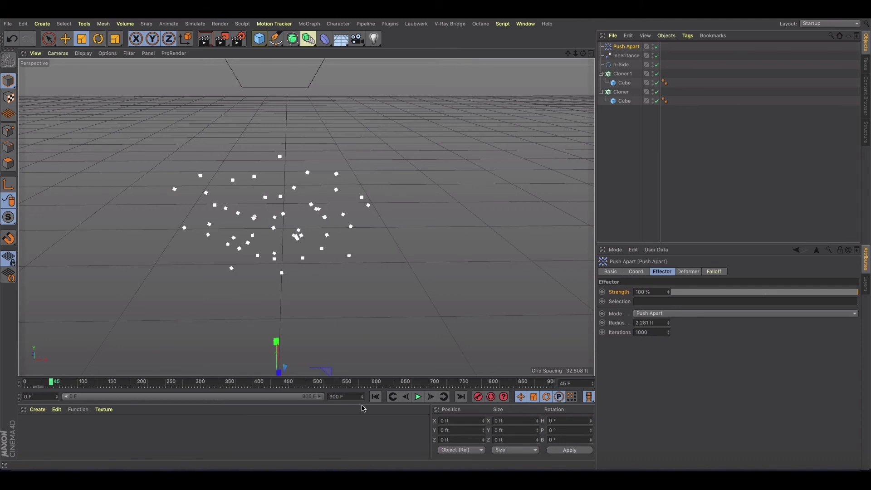
click(620, 56)
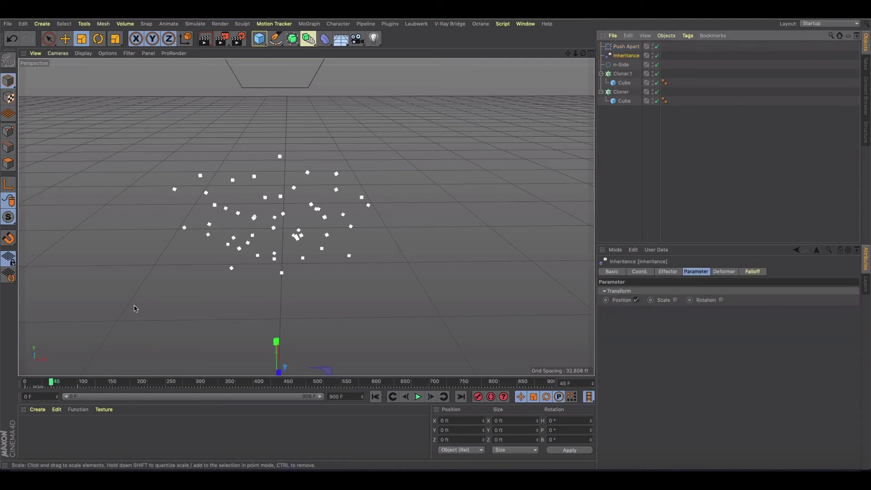
click(78, 387)
drag(78, 387, 454, 387)
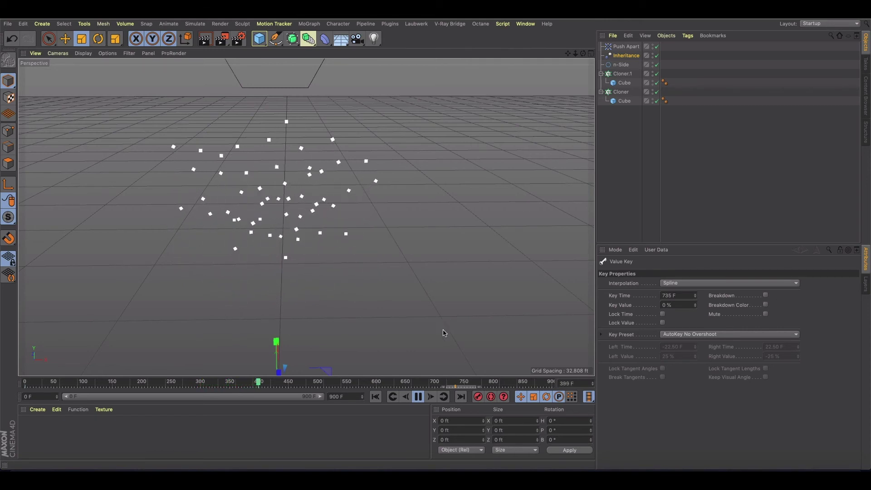
click(418, 397)
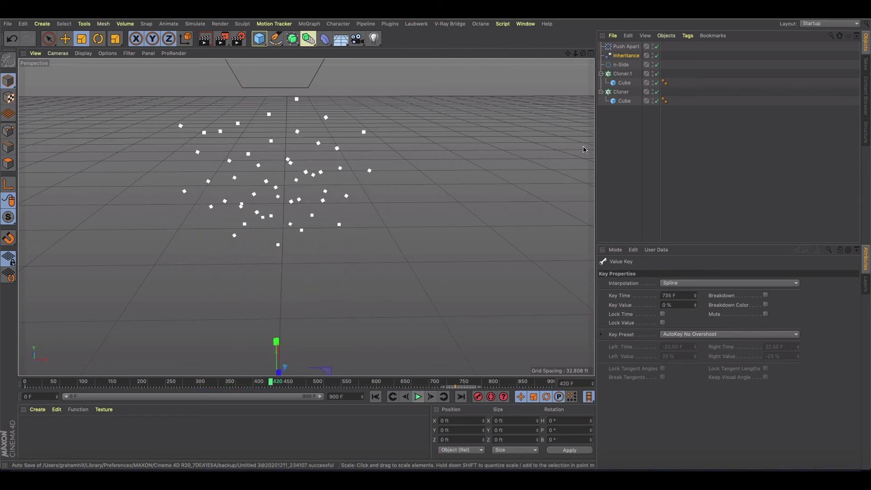
View the Push Apart effector's Deformer tab and its deformation modes.
click(631, 47)
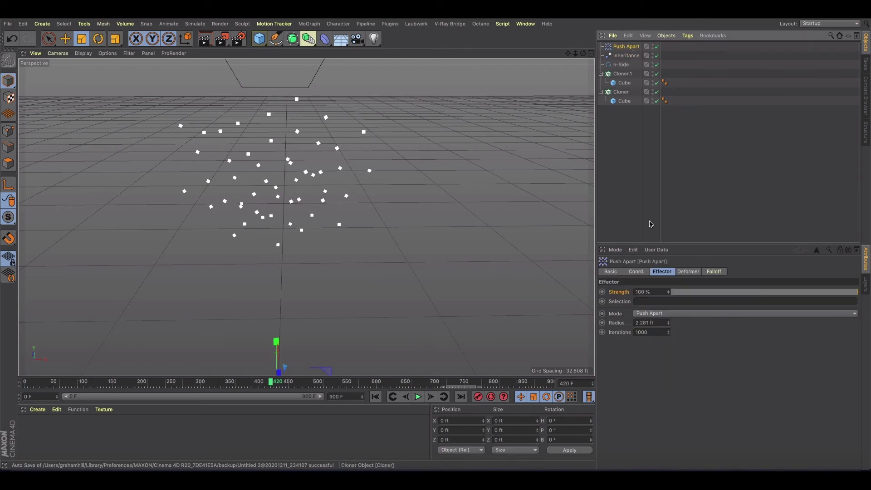
click(688, 272)
click(665, 291)
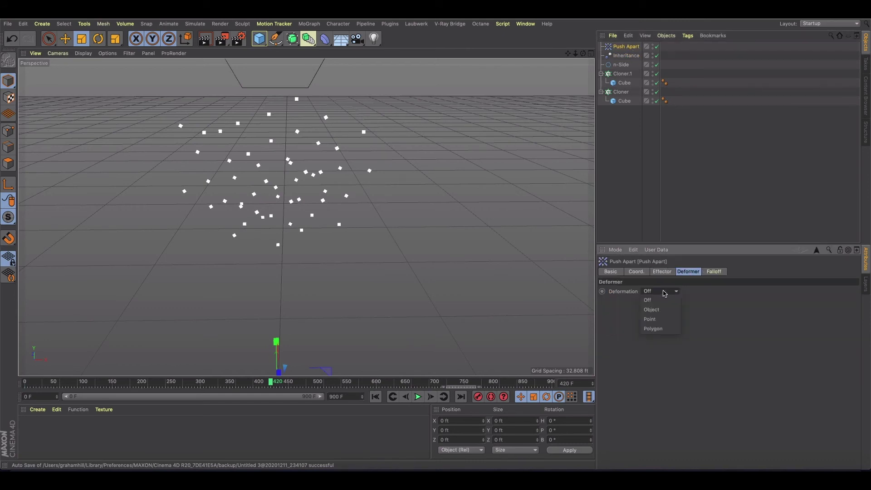
Set the Push Apart Radius to 1.281 ft and Strength to 15% while playing.
click(670, 272)
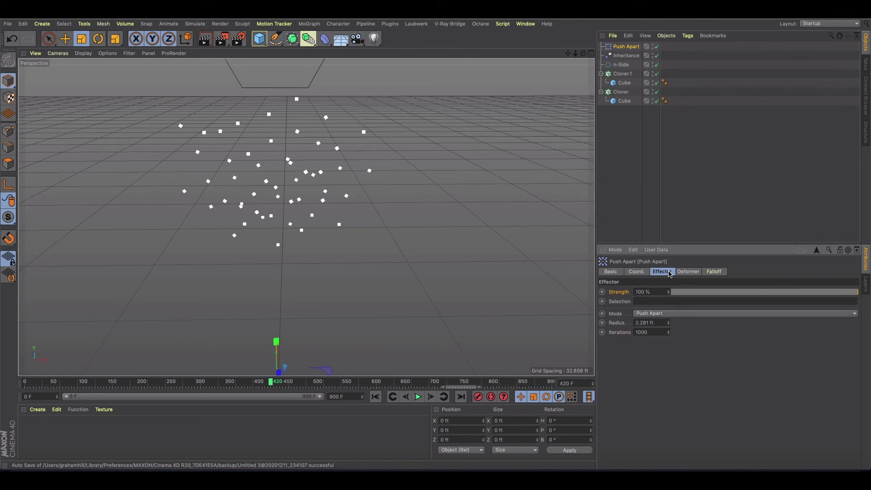
click(669, 325)
click(418, 397)
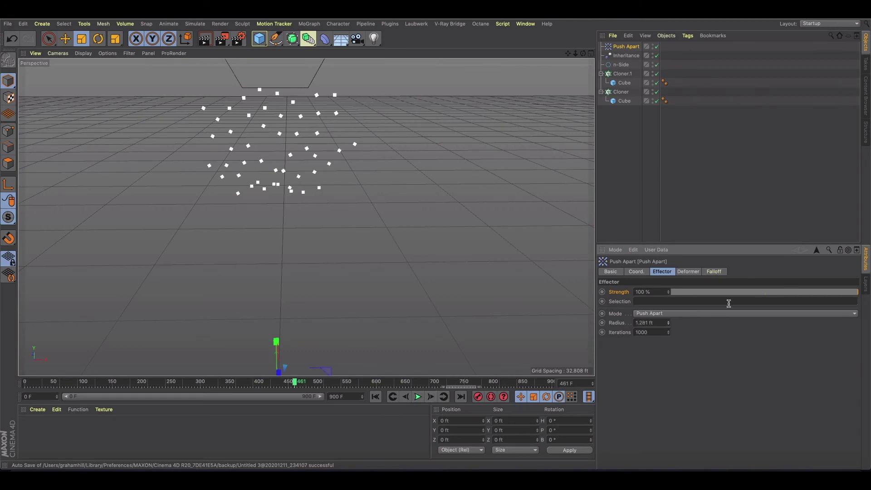
drag(735, 295, 700, 295)
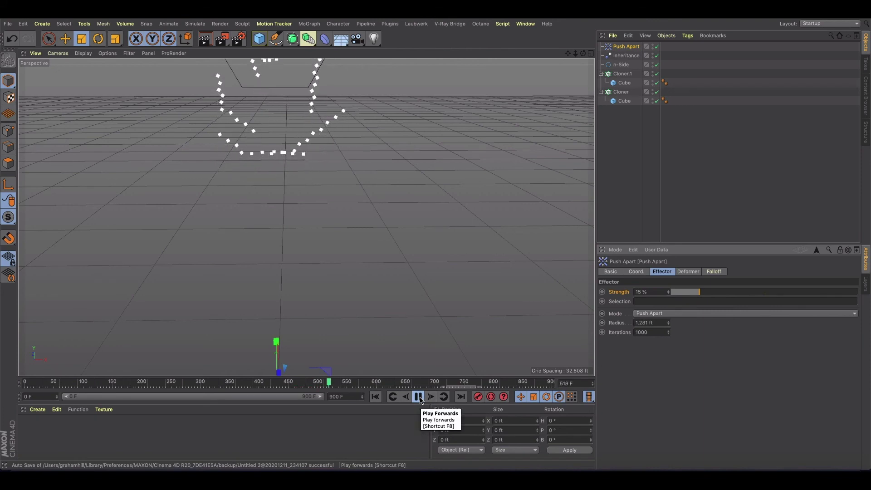
Stop playback around frame 368 and delete the Push Apart effector.
click(419, 398)
drag(333, 383, 241, 384)
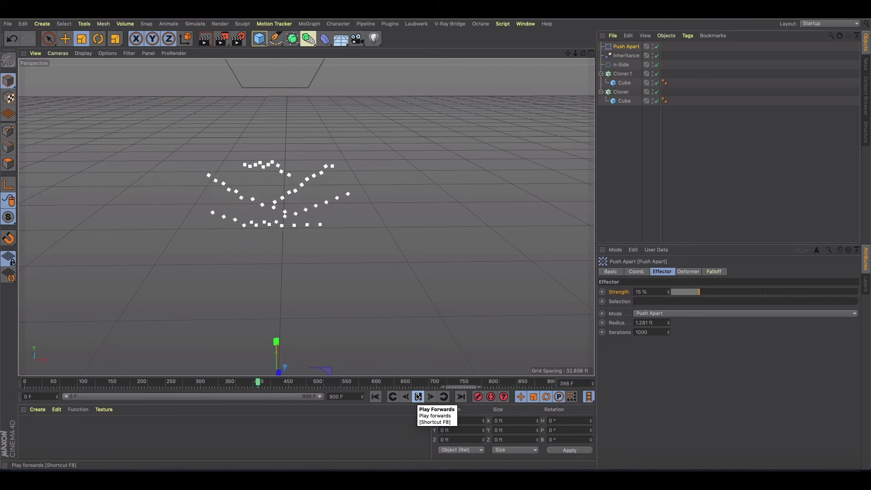
click(418, 397)
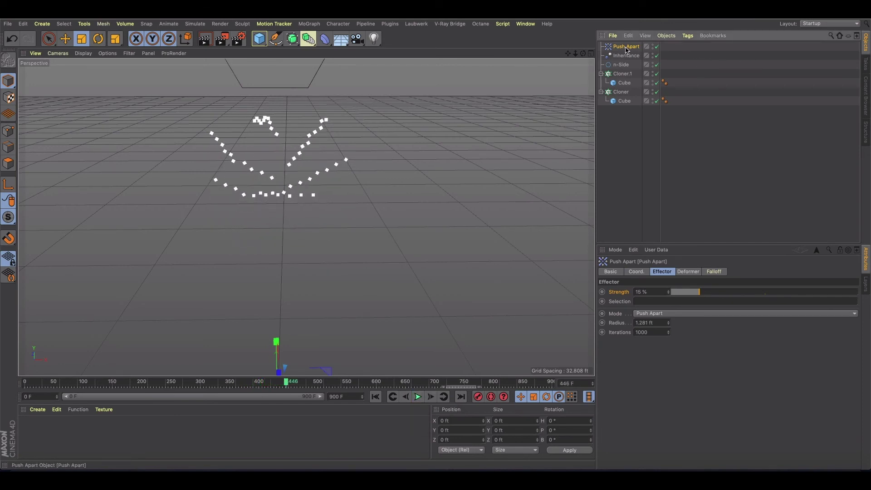
key(Delete)
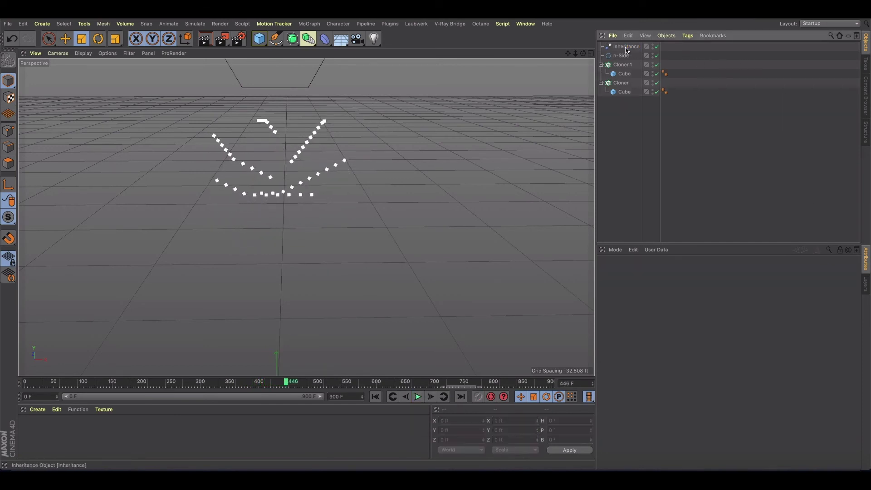
Try a Rigid Body tag on Cloner.1, watch the cubes fall, then remove the tag.
click(376, 397)
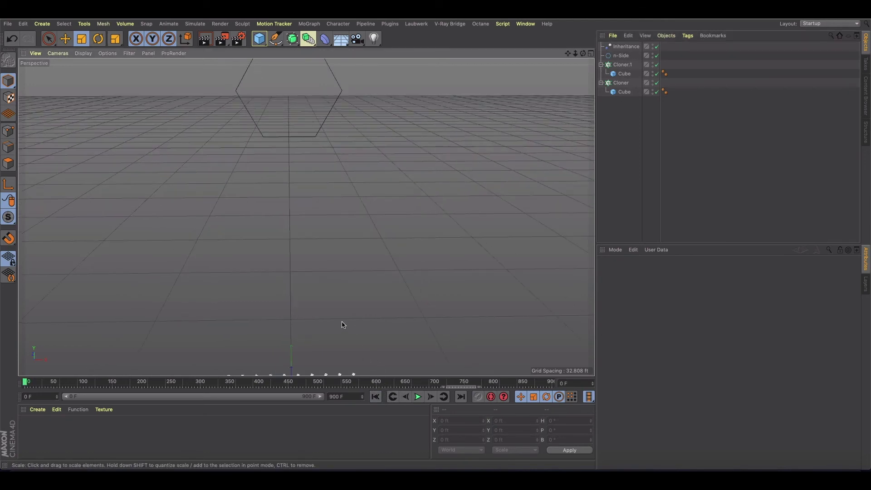
scroll(333, 163, up, 10)
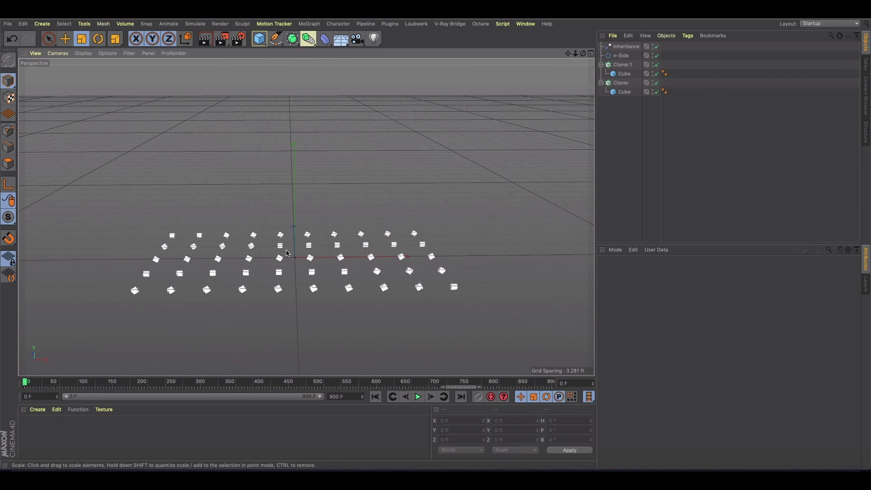
scroll(286, 252, down, 2)
click(625, 65)
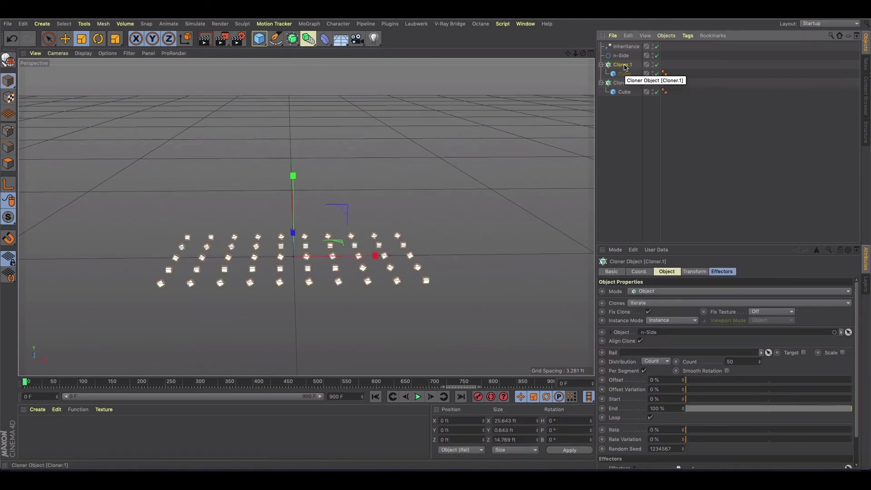
right_click(625, 67)
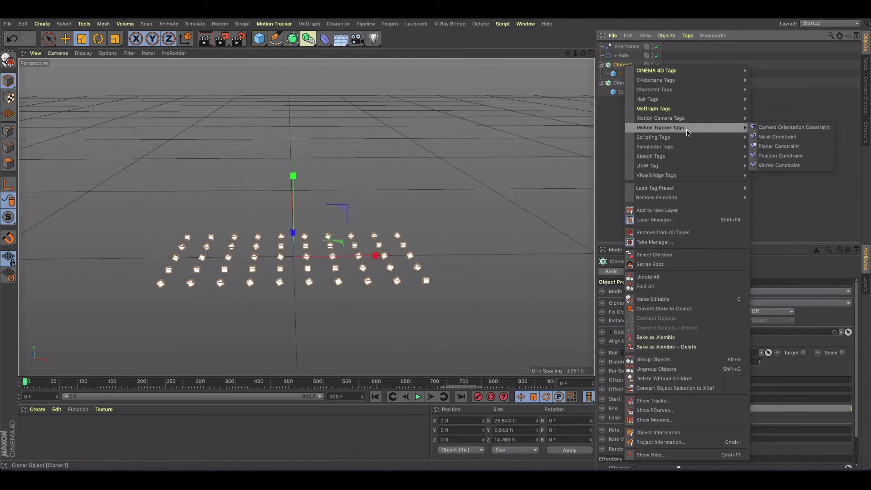
mouse_move(686, 148)
click(771, 147)
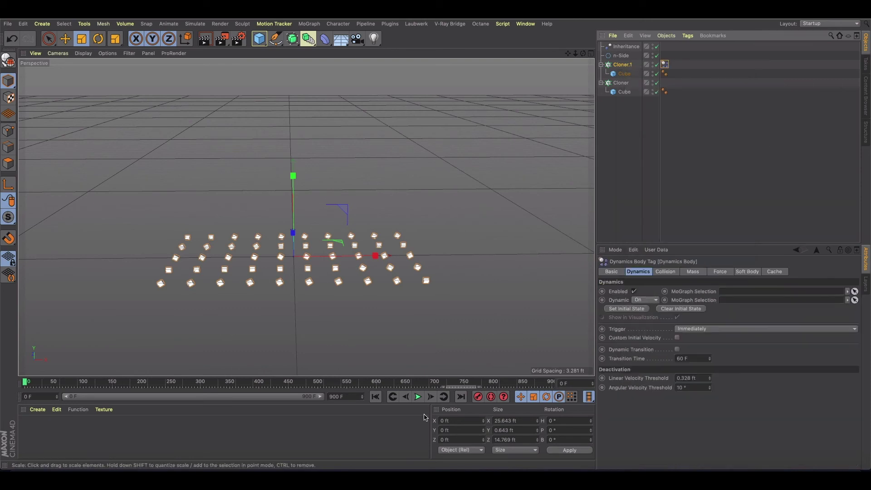
click(417, 397)
click(376, 397)
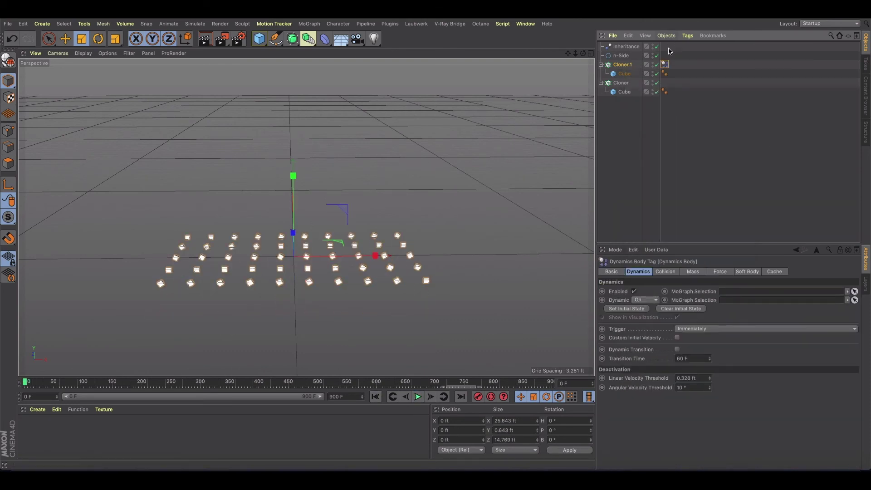
key(Delete)
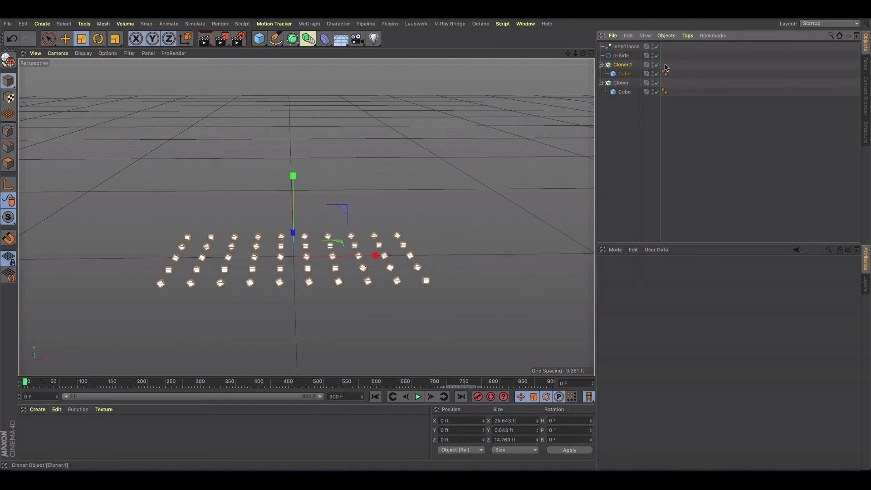
Re-add a Rigid Body tag to Cloner.1 with Trigger On Collision and play the simulation.
right_click(634, 67)
mouse_move(658, 71)
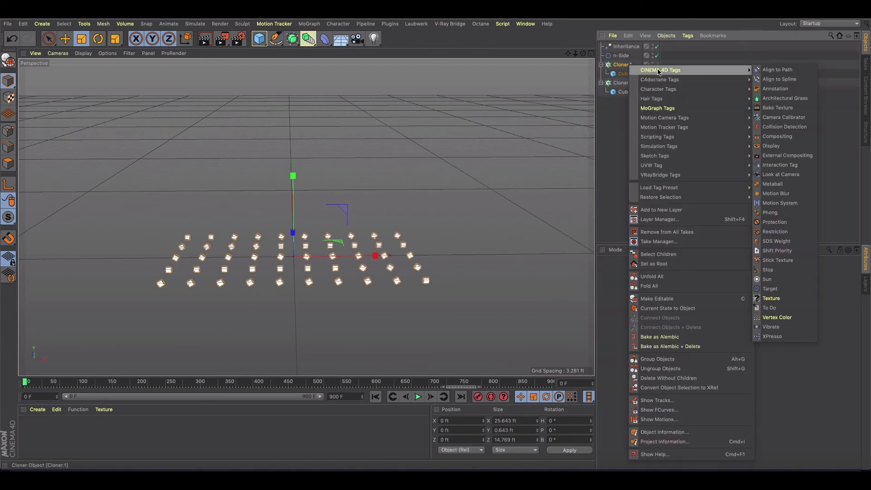
click(626, 66)
right_click(623, 66)
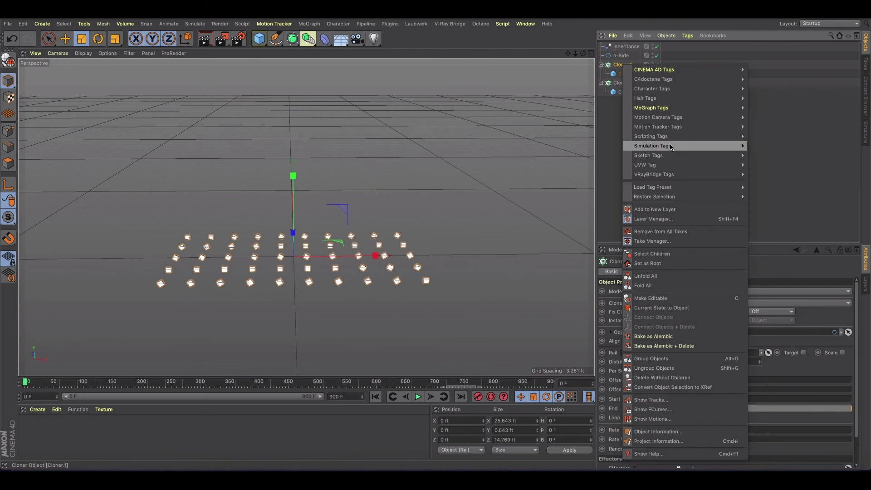
mouse_move(672, 147)
click(765, 146)
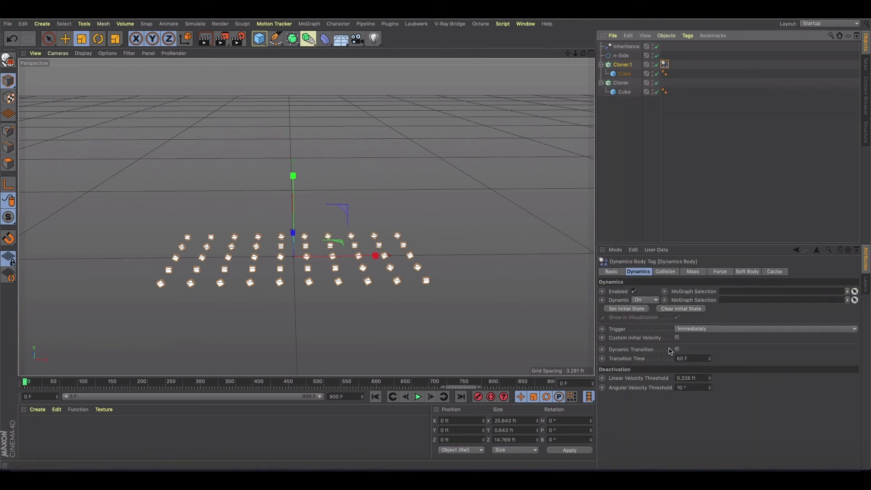
click(697, 331)
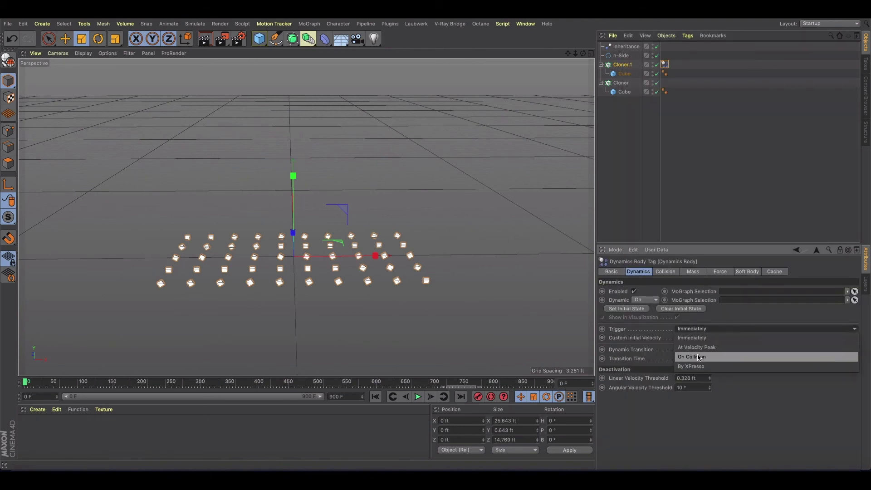
click(699, 357)
click(421, 398)
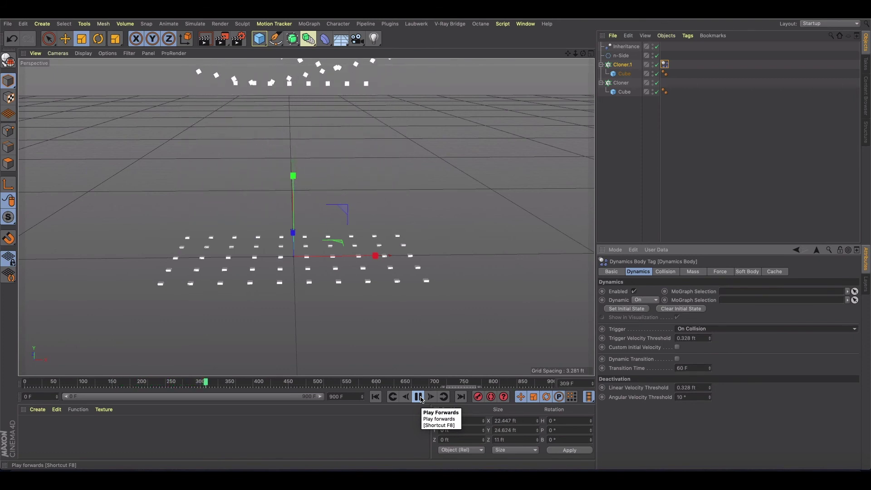
Play and pause the collision simulation, tilting the view, then rewind to frame 0.
click(419, 397)
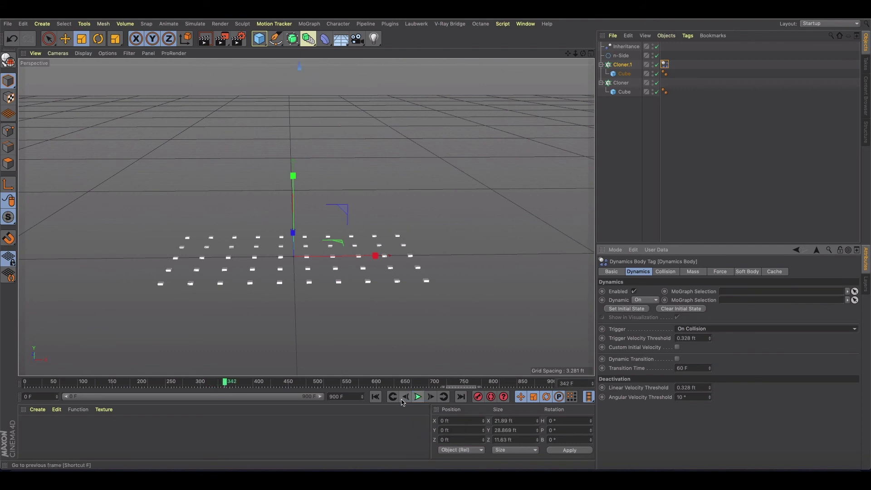
scroll(309, 142, down, 10)
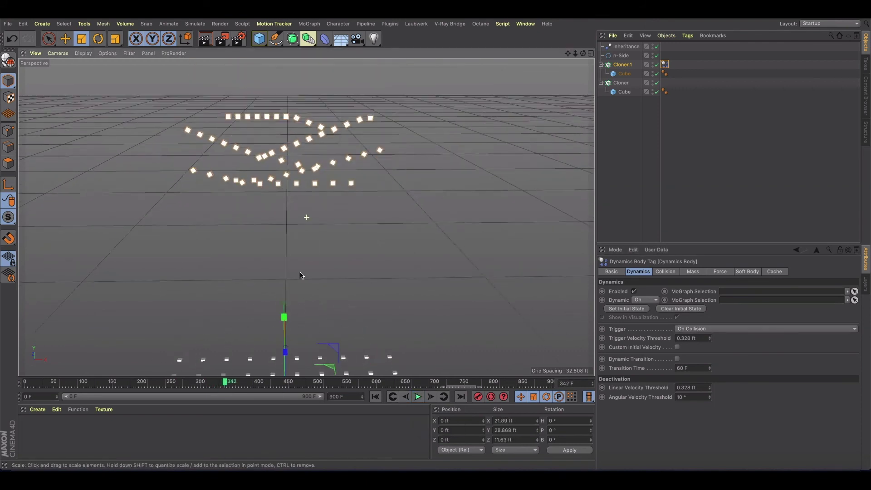
click(418, 395)
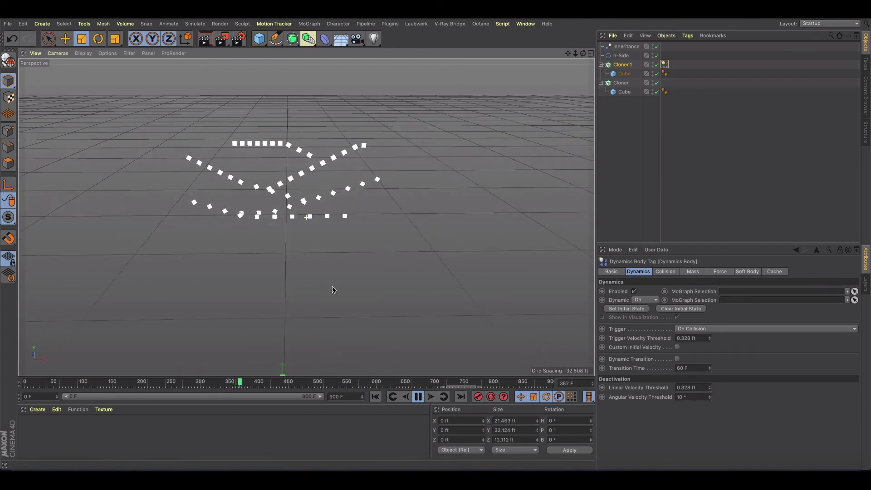
alt+drag(323, 238, 311, 298)
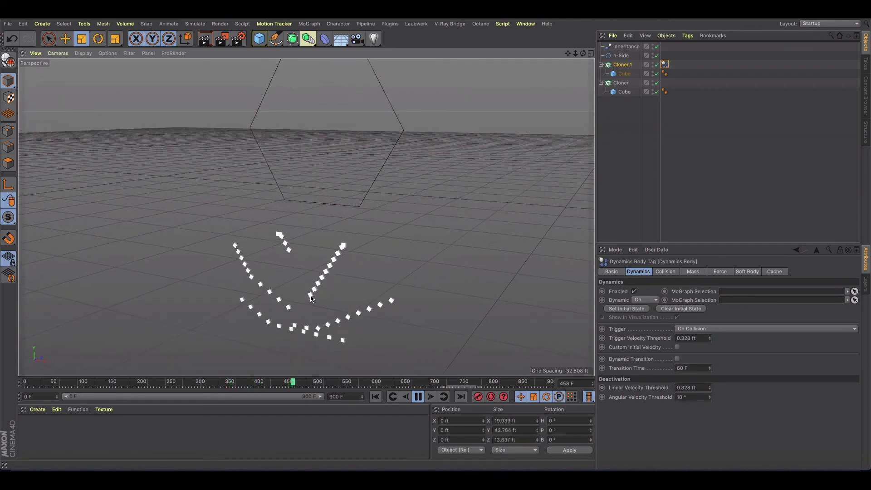
click(418, 397)
click(377, 397)
Zoom and pan toward the cubes, then raise Trigger Velocity Threshold to 2.328 ft.
alt+right_drag(350, 311, 361, 219)
alt+middle_drag(336, 288, 305, 216)
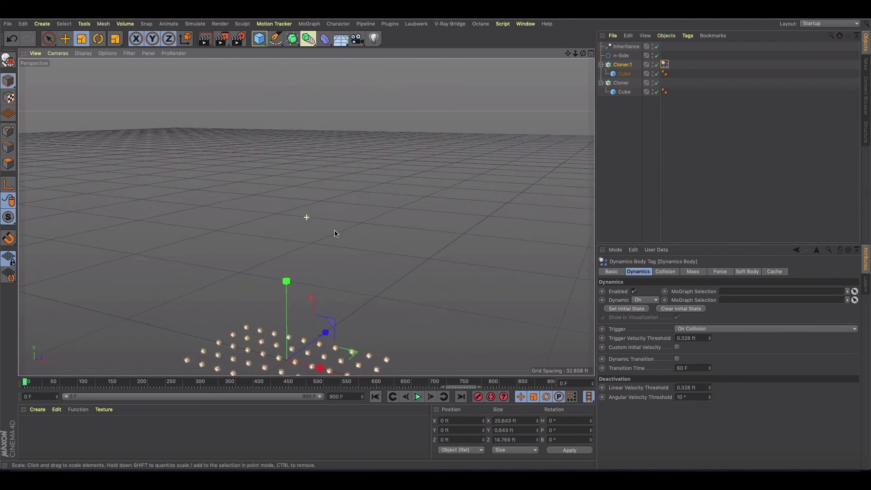
click(710, 336)
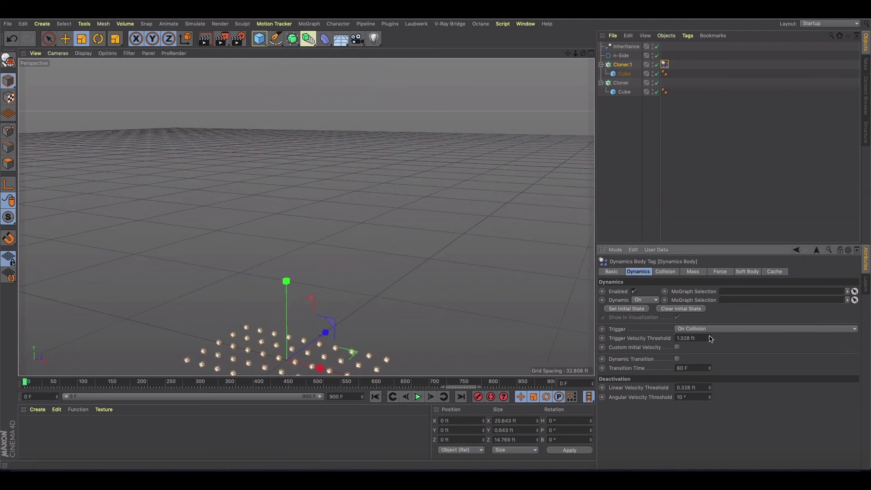
Preview the simulation and switch the Dynamics Body trigger to At Velocity Peak.
click(422, 398)
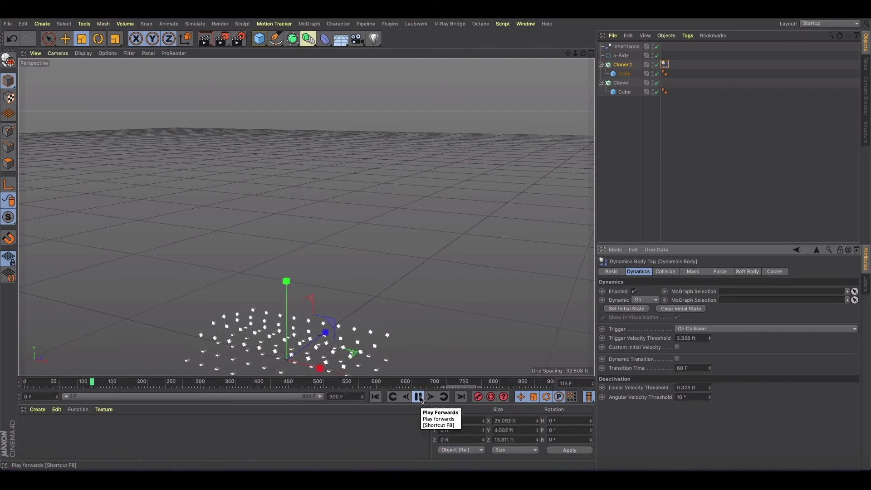
click(420, 397)
click(699, 329)
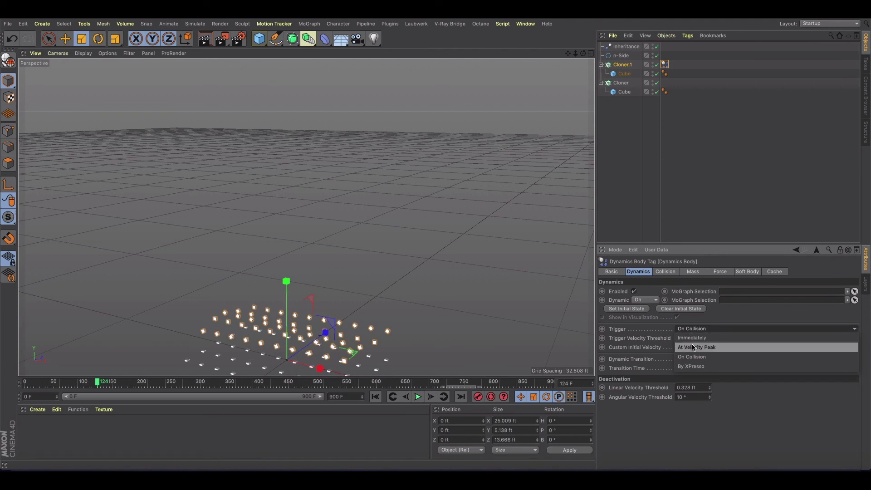
click(693, 347)
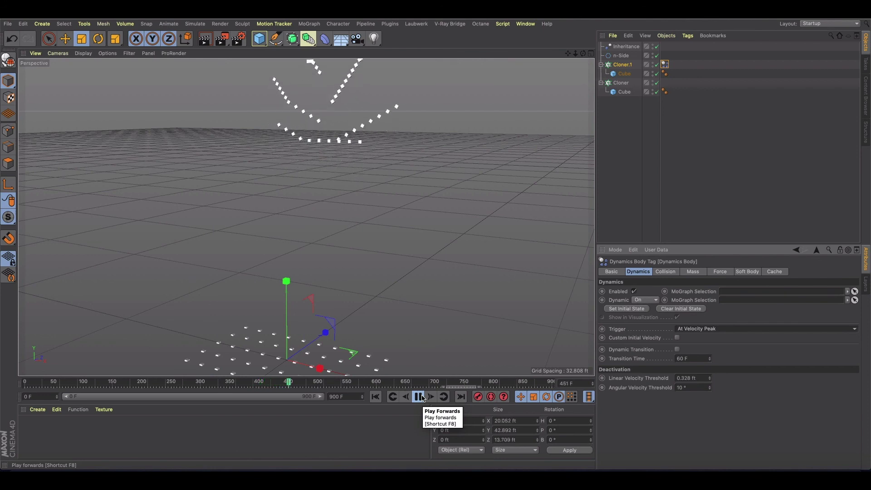
Stop playback, scrub back to frame 0, and delete Cloner.1's Dynamics Body tag.
click(422, 398)
drag(300, 385, 25, 384)
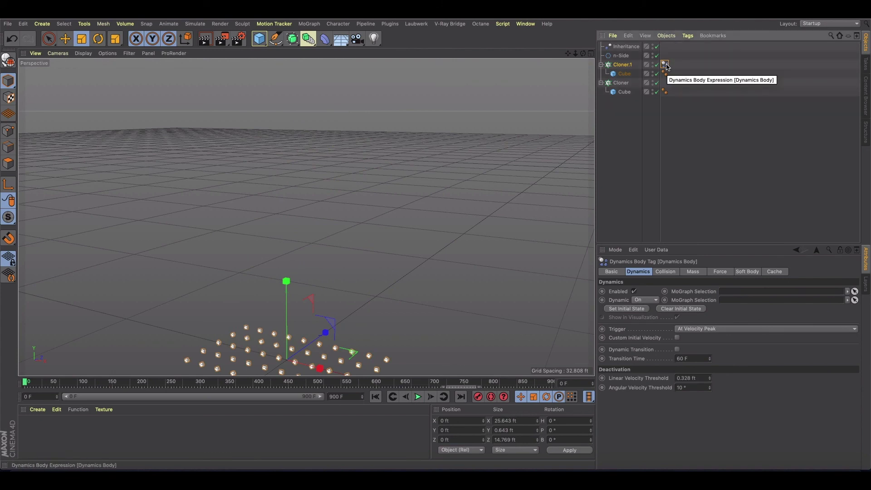
key(Delete)
Add a Collider Body simulation tag to Cloner.1.
right_click(629, 67)
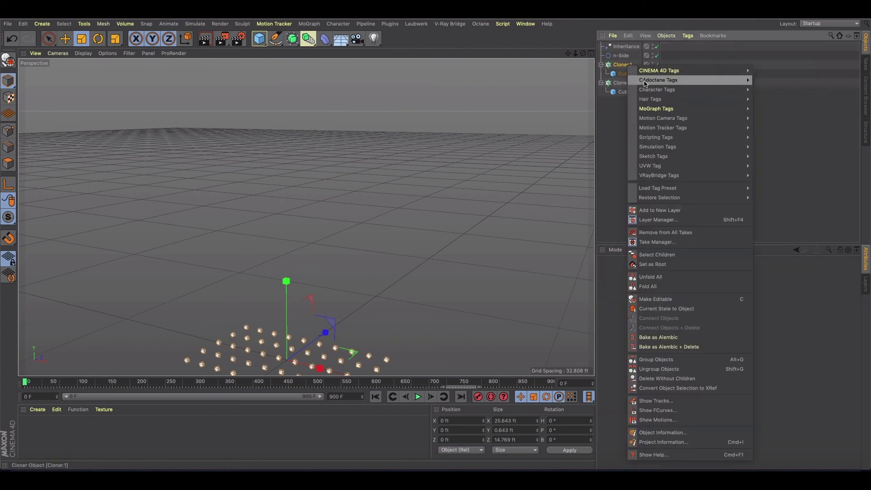
mouse_move(671, 147)
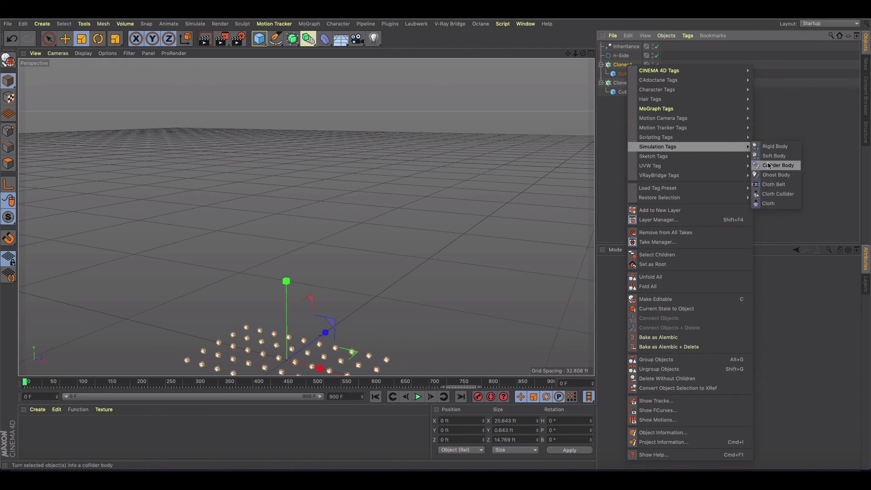
click(769, 165)
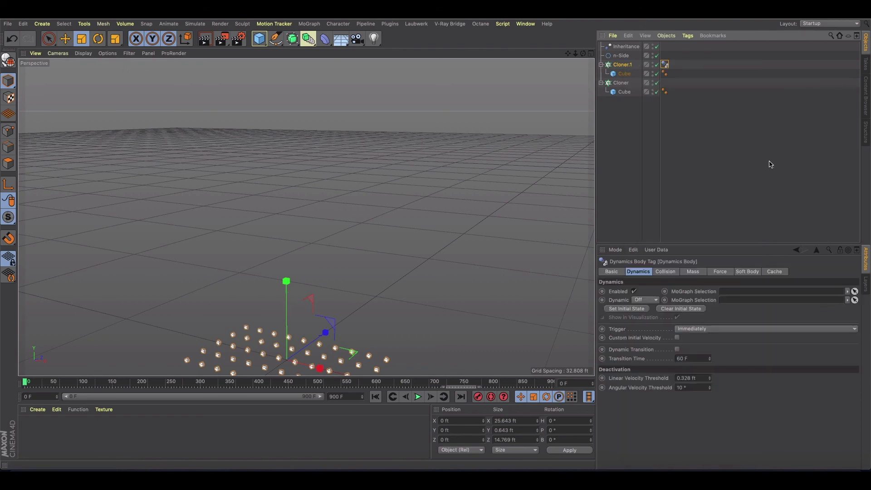
Set the tag's trigger to On Collision while previewing, then rewind to frame 0.
click(418, 397)
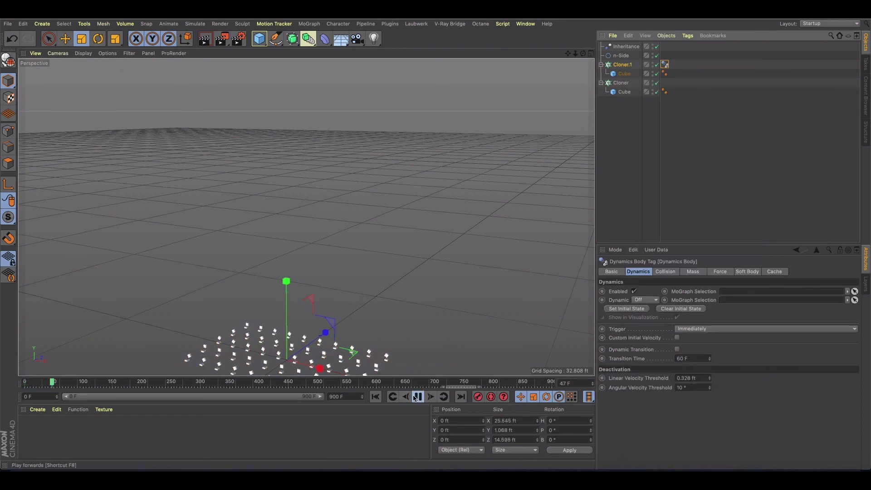
click(686, 329)
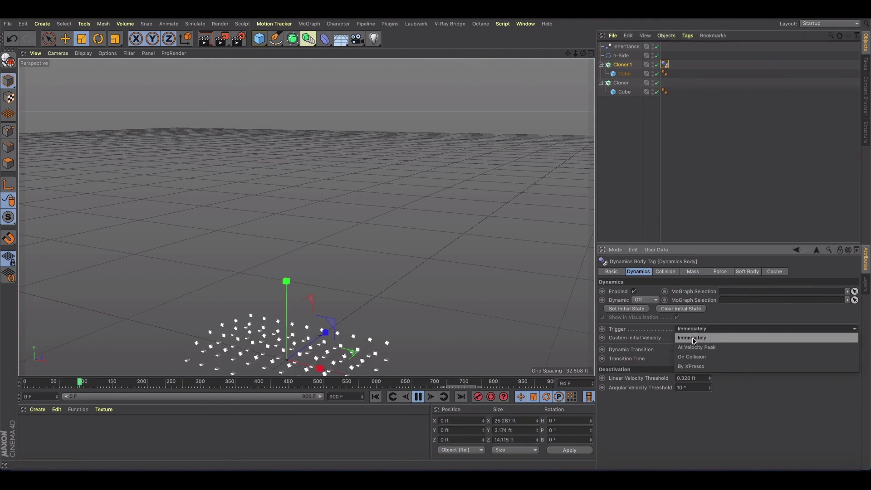
click(693, 347)
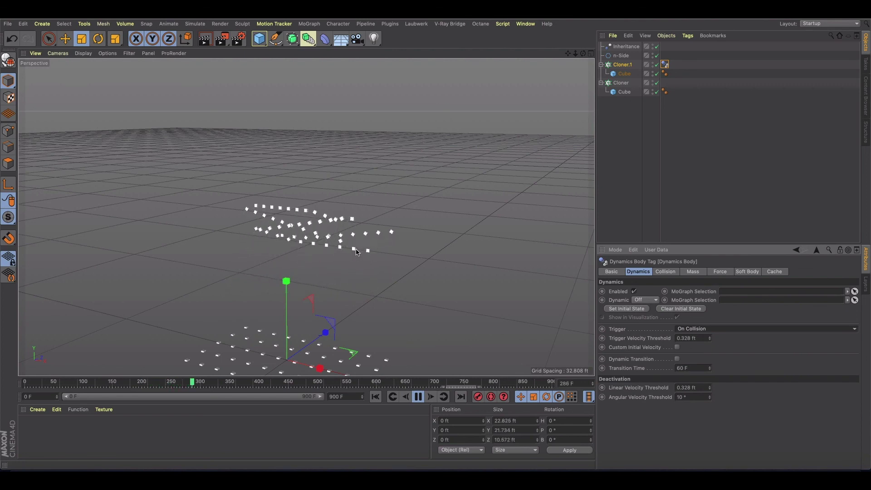
click(419, 397)
click(375, 397)
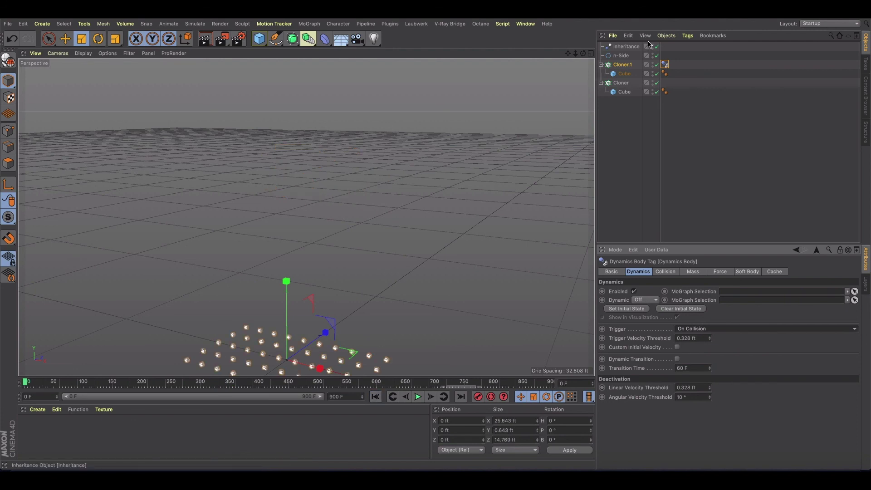
Add a Random effector to Cloner.1's clones and preview the scatter, stopping at frame 382.
click(626, 47)
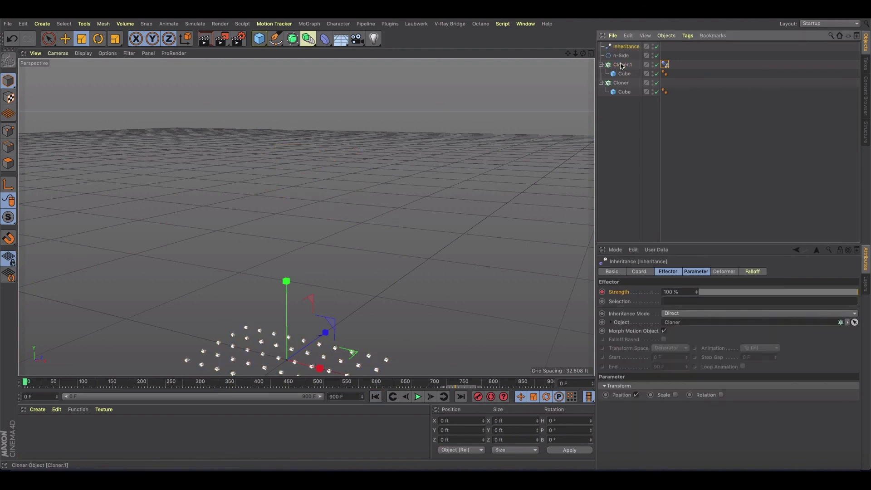
click(622, 65)
click(302, 23)
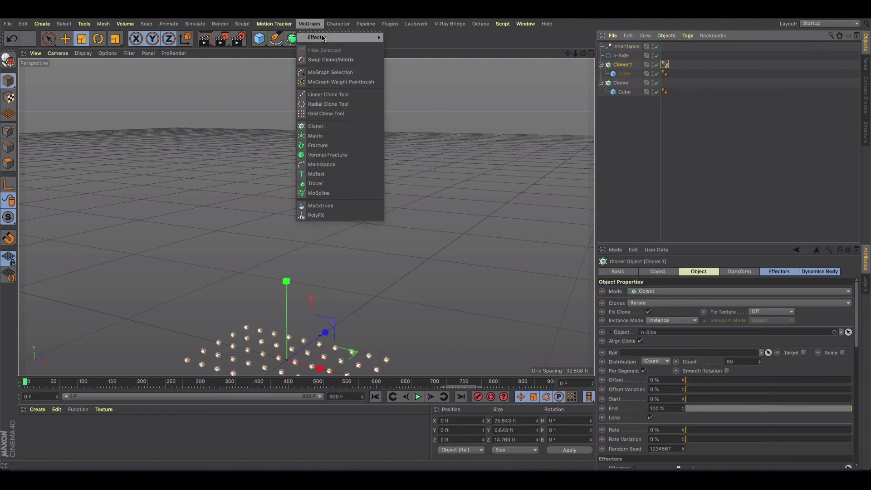
mouse_move(345, 37)
click(409, 115)
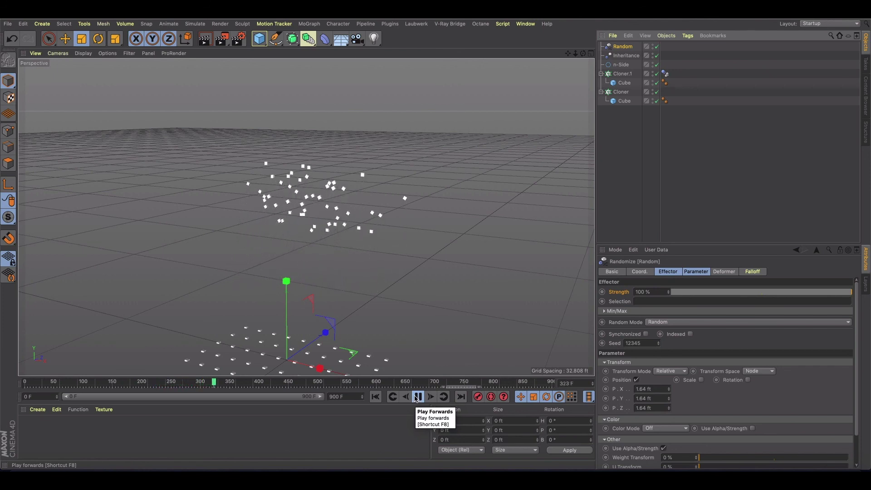
click(418, 396)
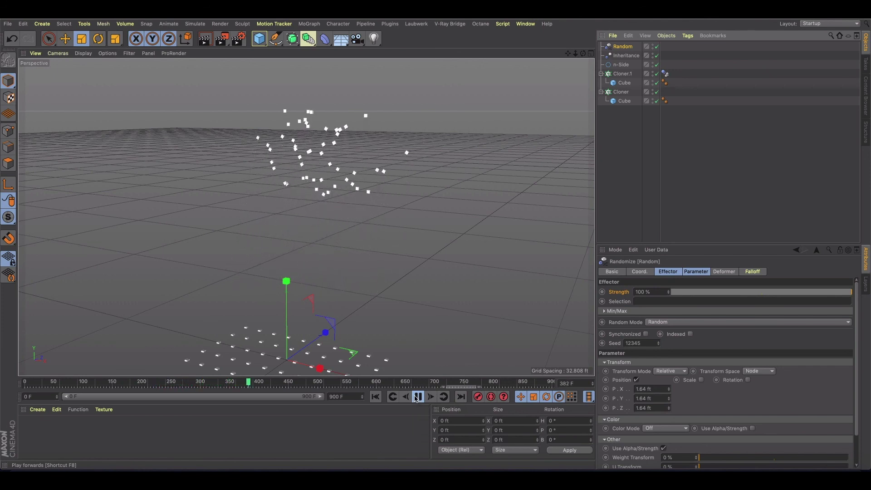
click(622, 74)
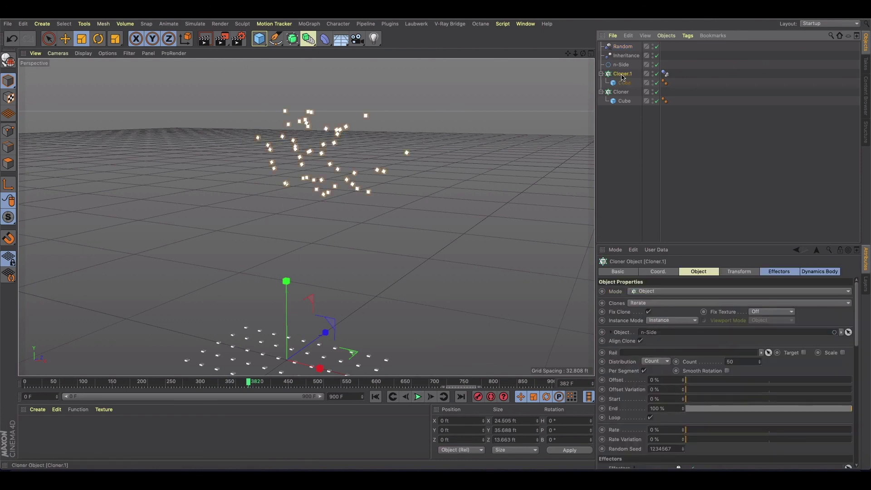